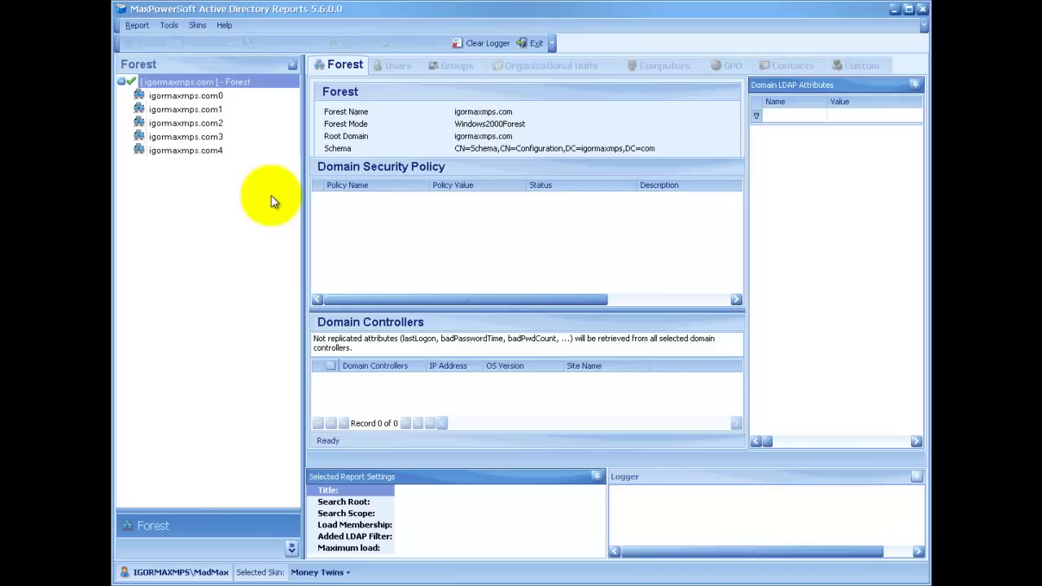
# Load the igormaxmps.com0 domain and run its Disabled user account status report.
pyautogui.click(220, 96)
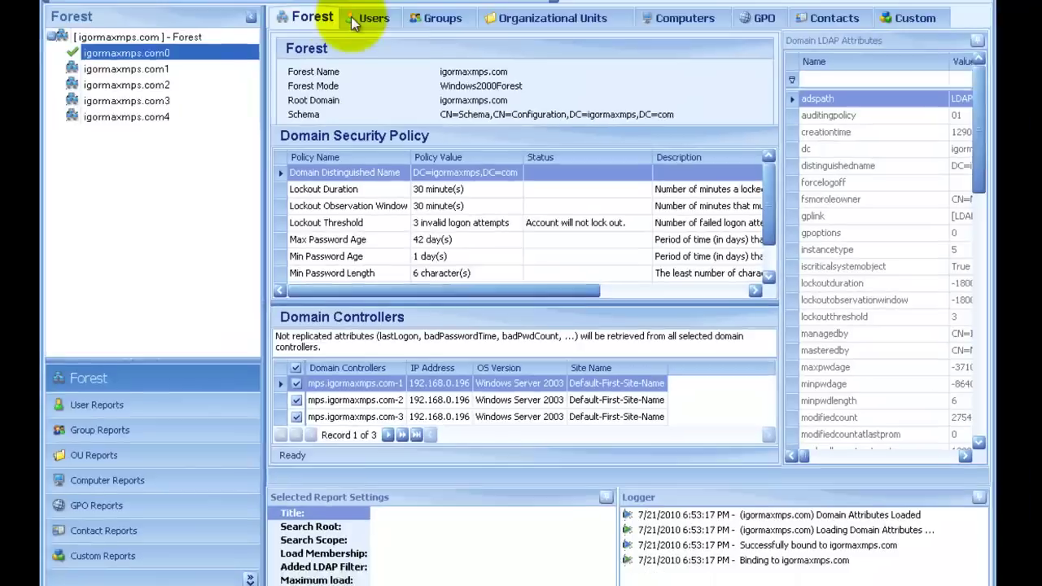
pyautogui.click(394, 72)
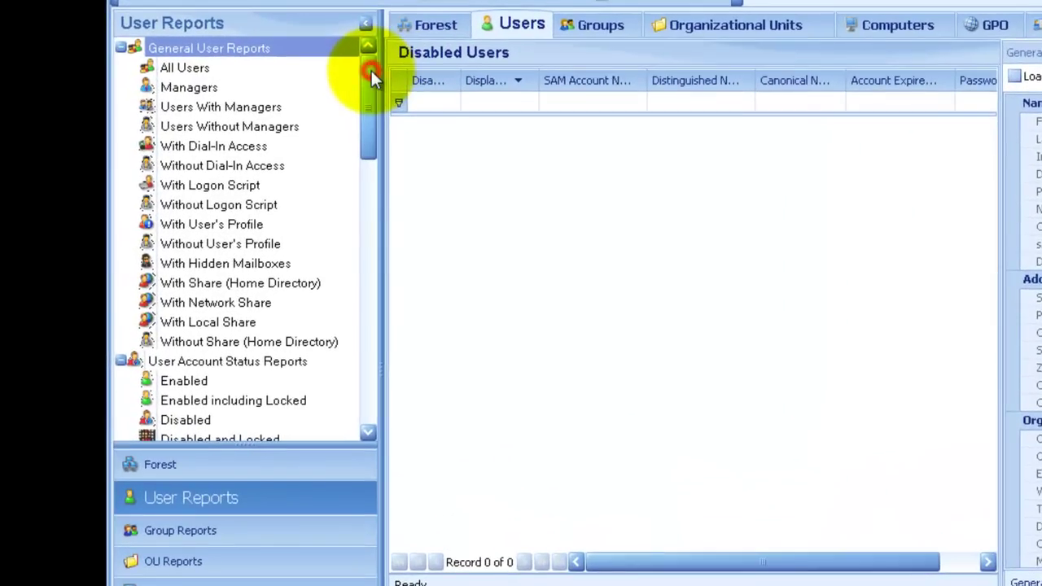
pyautogui.moveTo(372, 70)
pyautogui.mouseDown()
pyautogui.moveTo(372, 337)
pyautogui.moveTo(364, 207)
pyautogui.moveTo(381, 58)
pyautogui.mouseUp()
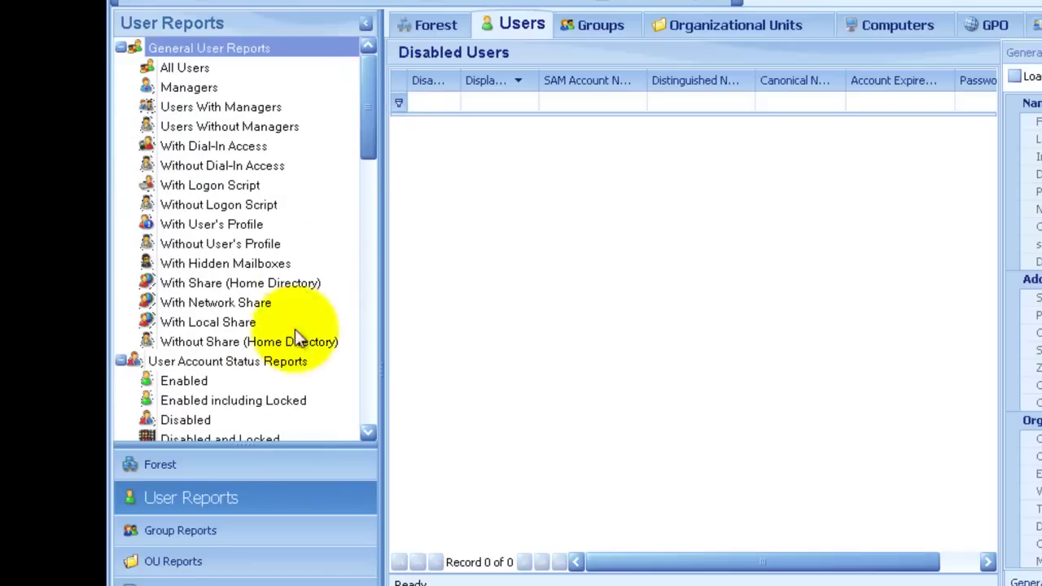
pyautogui.moveTo(253, 442); pyautogui.dragTo(244, 583)
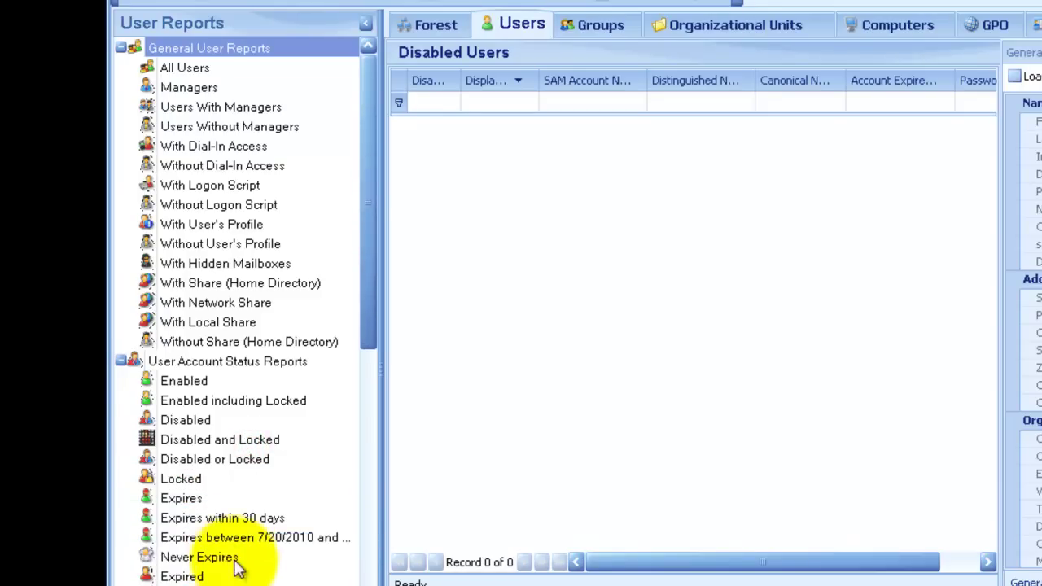
pyautogui.click(187, 419)
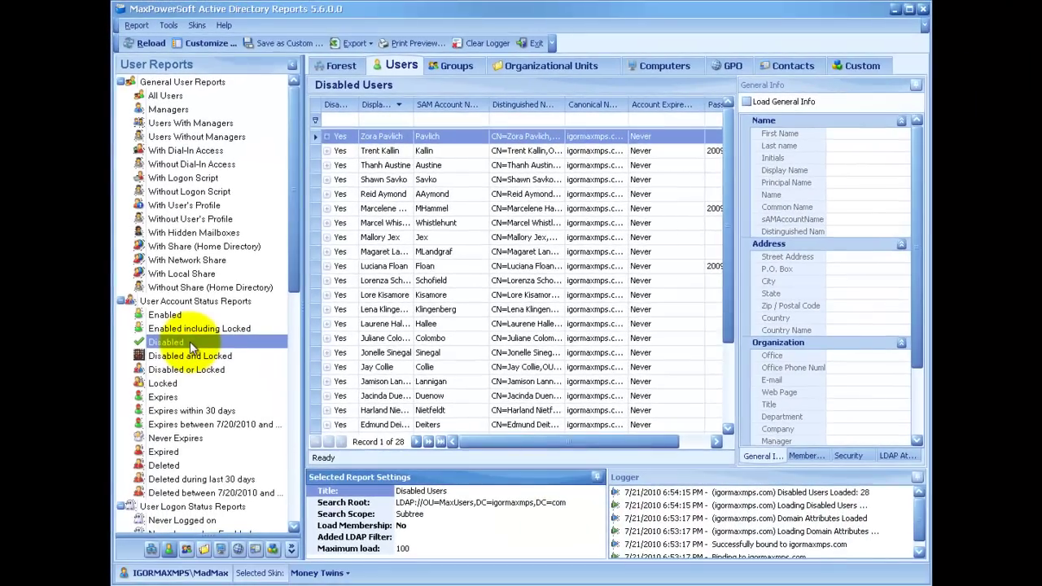
# Sort the disabled users by display name in ascending order and select the first user in the list.
pyautogui.click(376, 105)
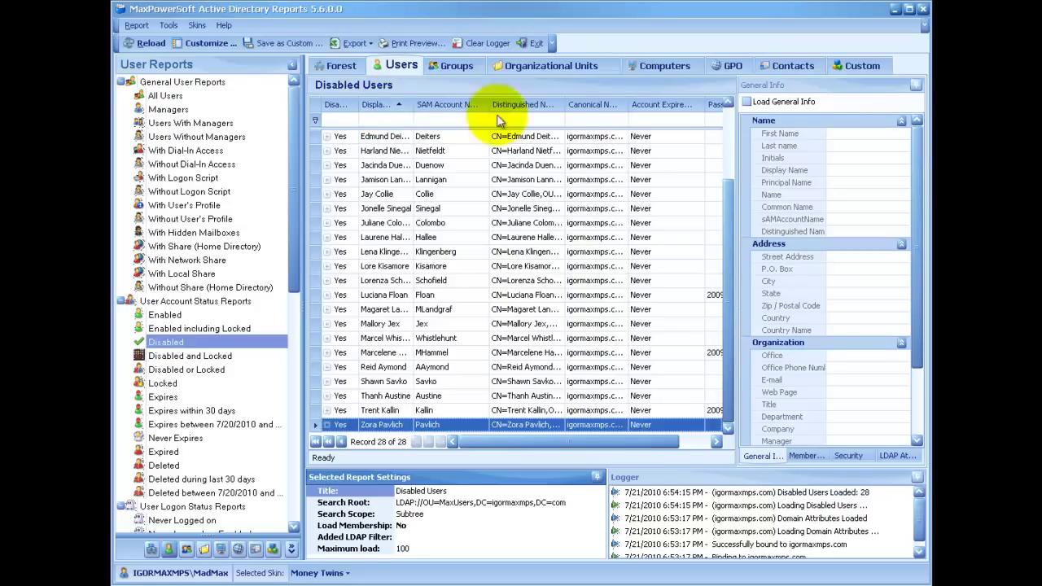
pyautogui.click(723, 119)
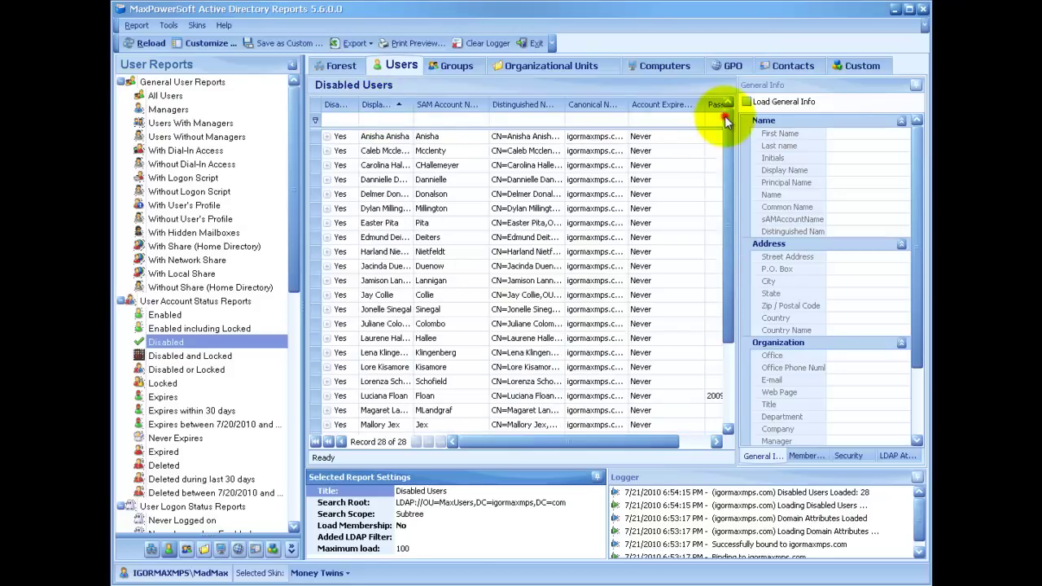
pyautogui.click(372, 138)
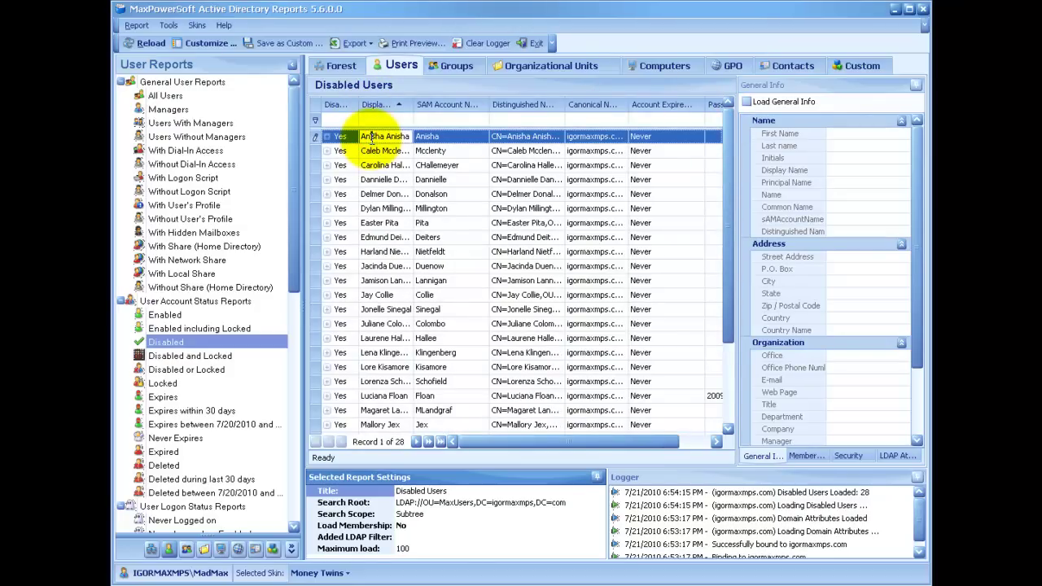
# Best-fit the width of the Display Name column and then of all columns in the report grid.
pyautogui.rightClick(394, 107)
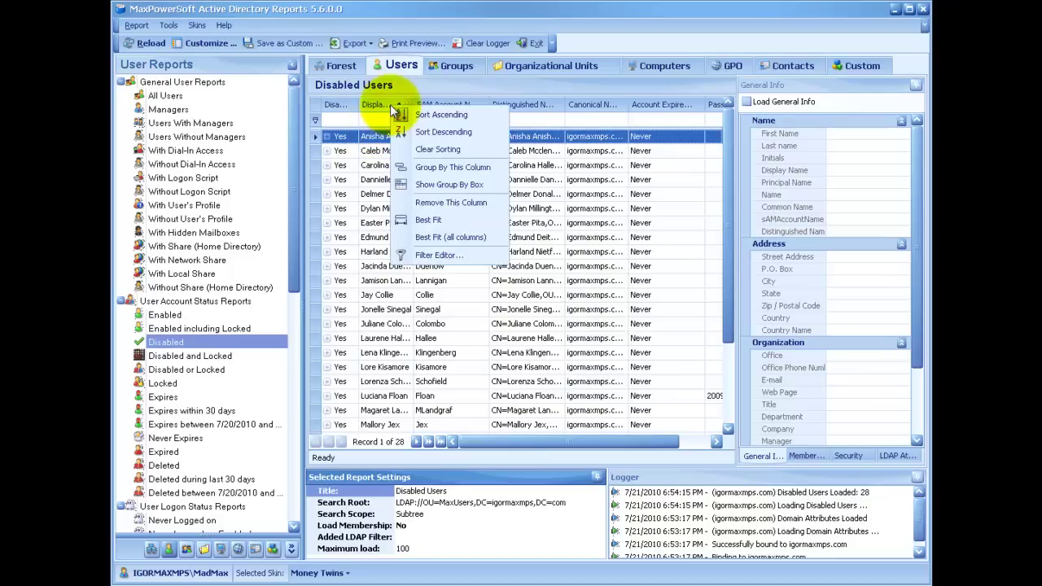
pyautogui.click(403, 219)
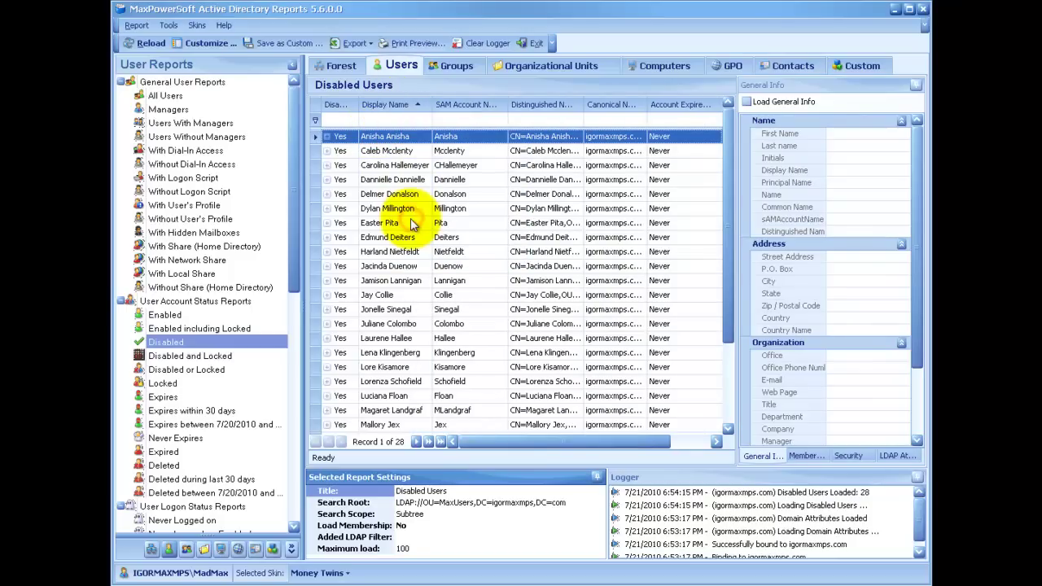
pyautogui.rightClick(405, 105)
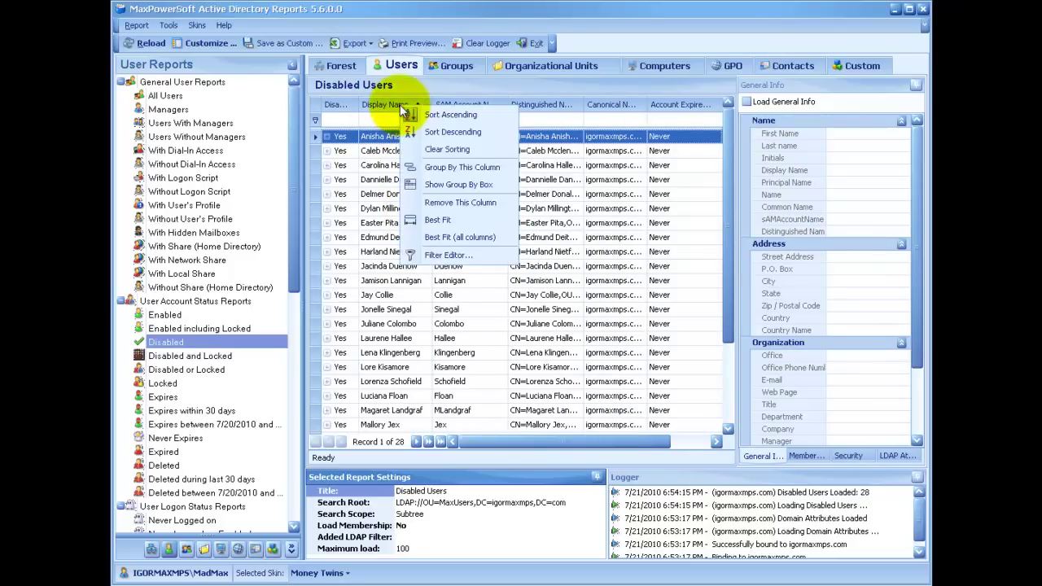
pyautogui.click(428, 236)
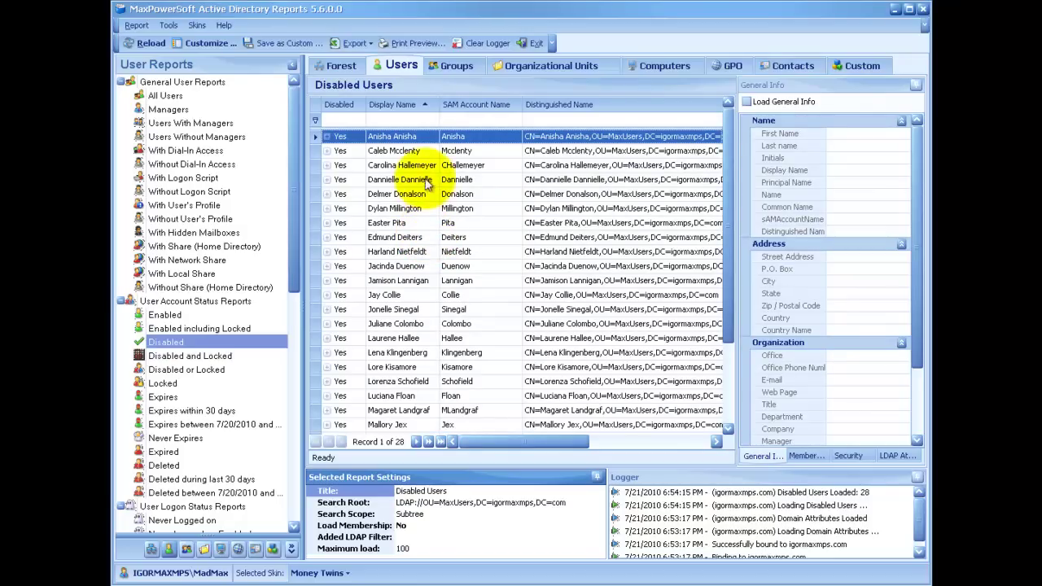
# Filter the Display Name column by "j" in the filter row, then clear that filter.
pyautogui.click(389, 120)
pyautogui.write('j')
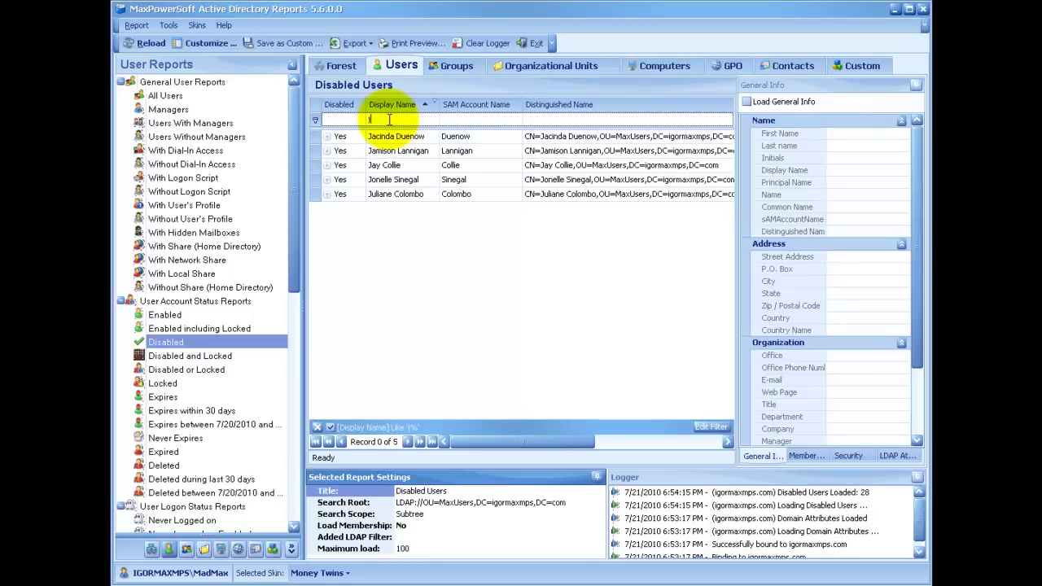
pyautogui.press('BackSpace')
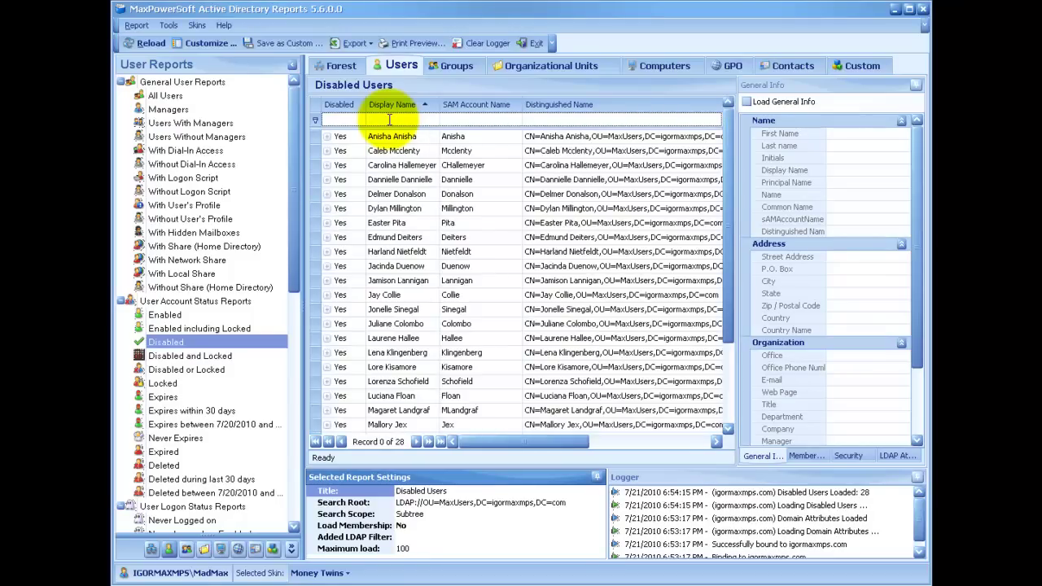
# Apply a Filter Editor condition of Display Name begins with "j", then remove the filter from the grid.
pyautogui.rightClick(394, 107)
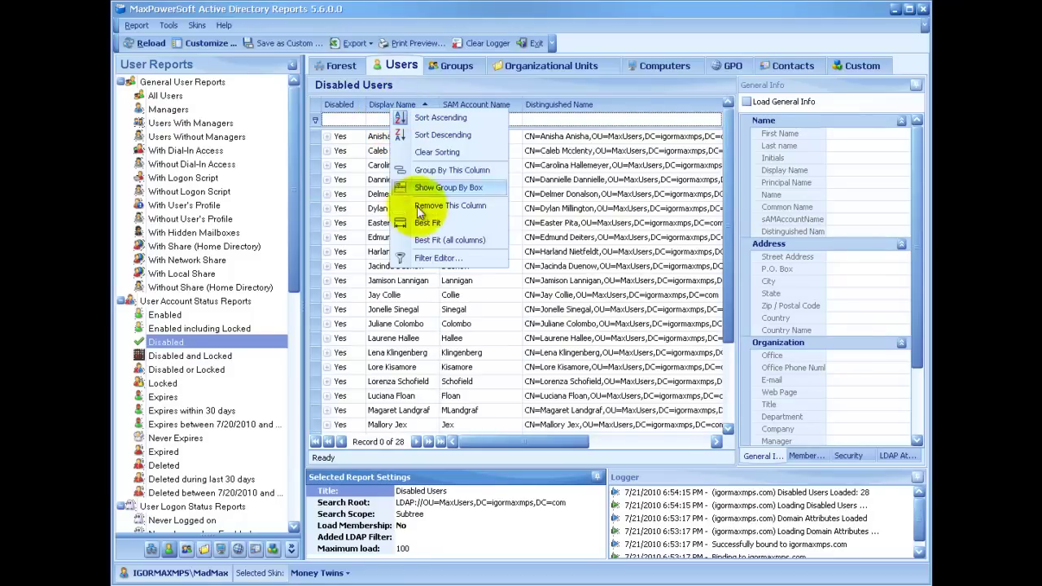
pyautogui.click(429, 261)
pyautogui.click(506, 228)
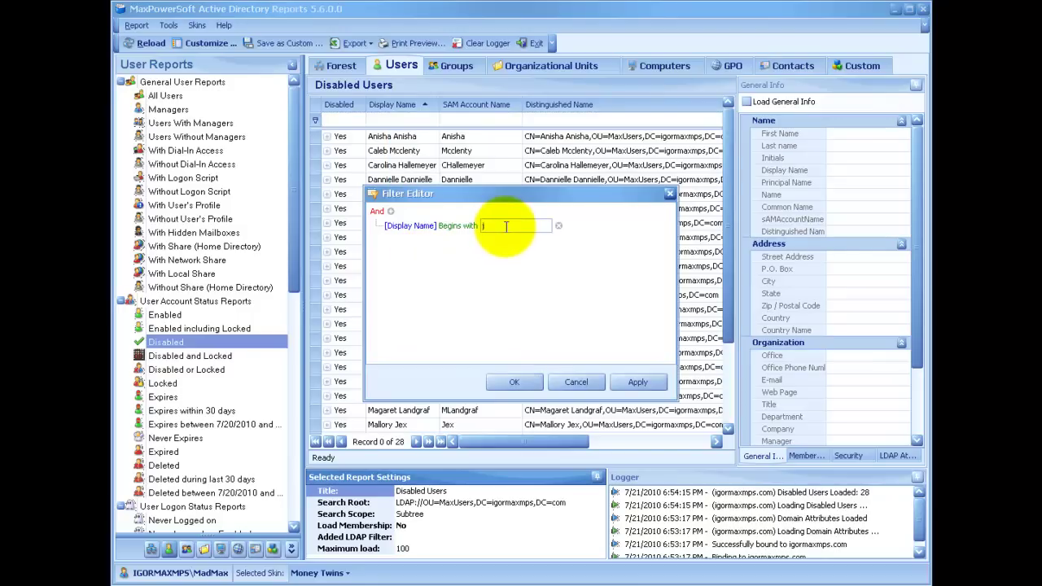
pyautogui.write('j')
pyautogui.click(637, 383)
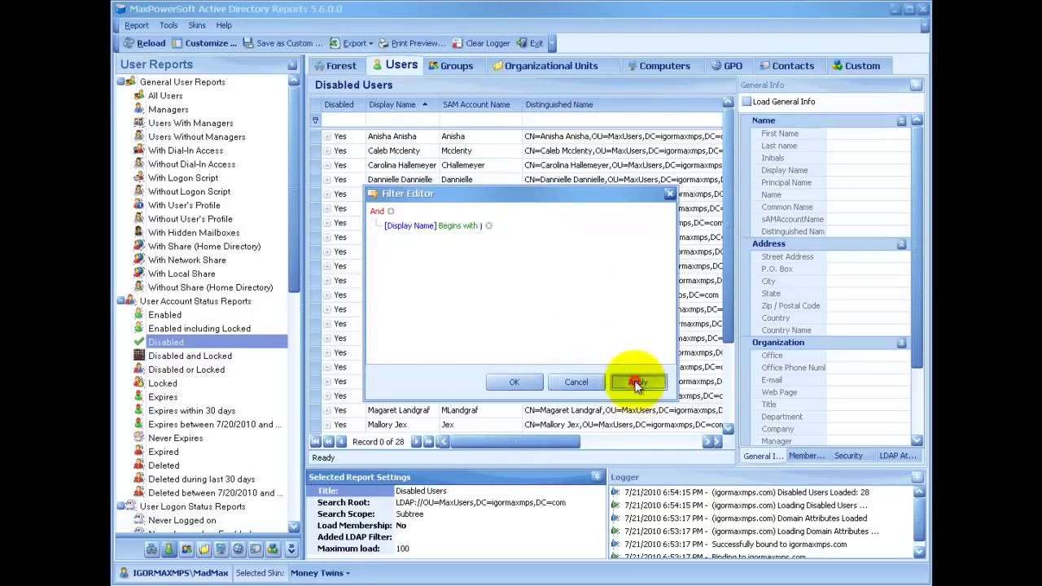
pyautogui.click(522, 383)
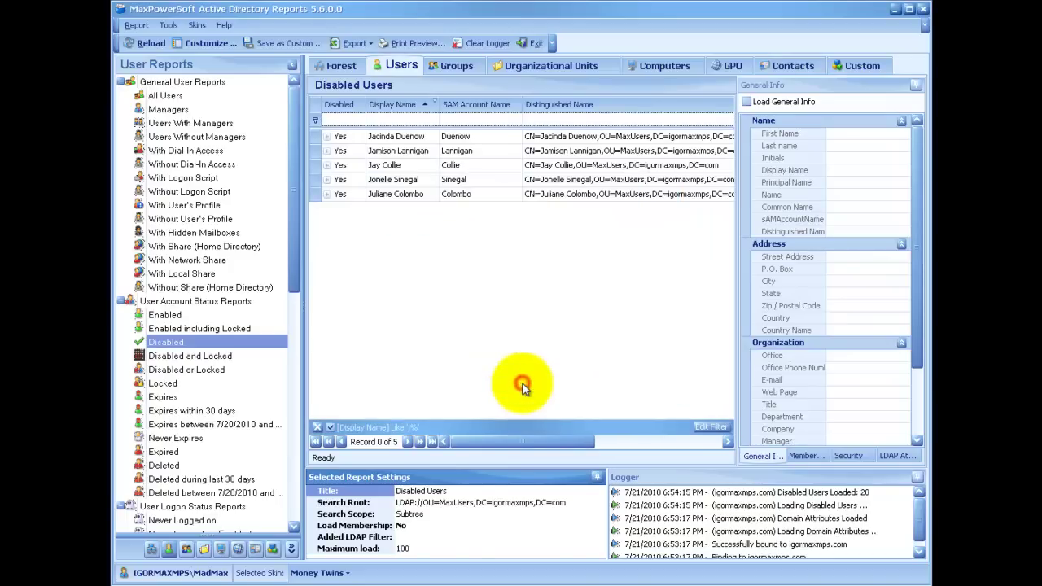
pyautogui.click(316, 427)
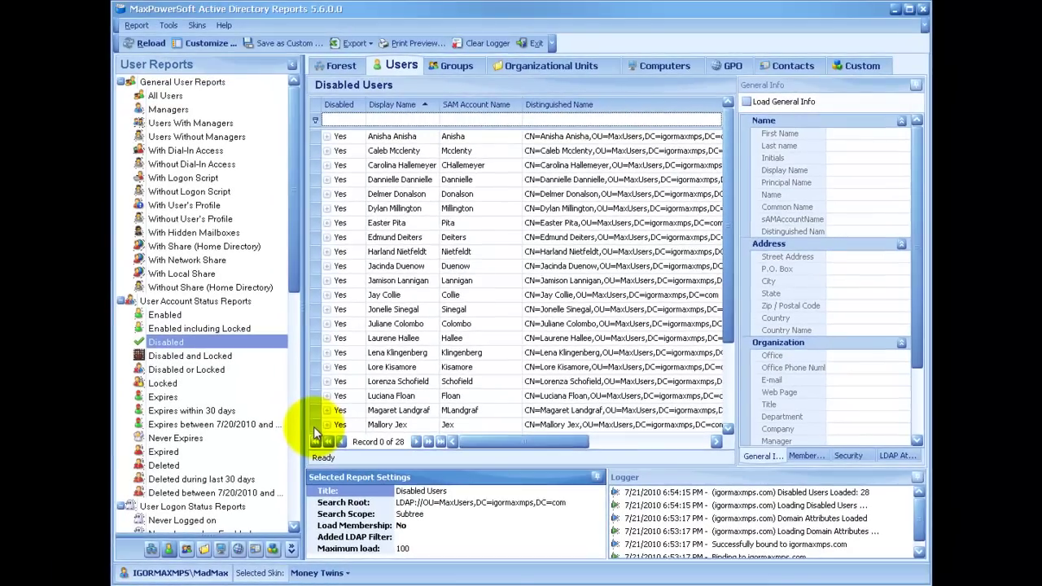
# Load the general info and the group membership details for the user in the second row.
pyautogui.click(394, 151)
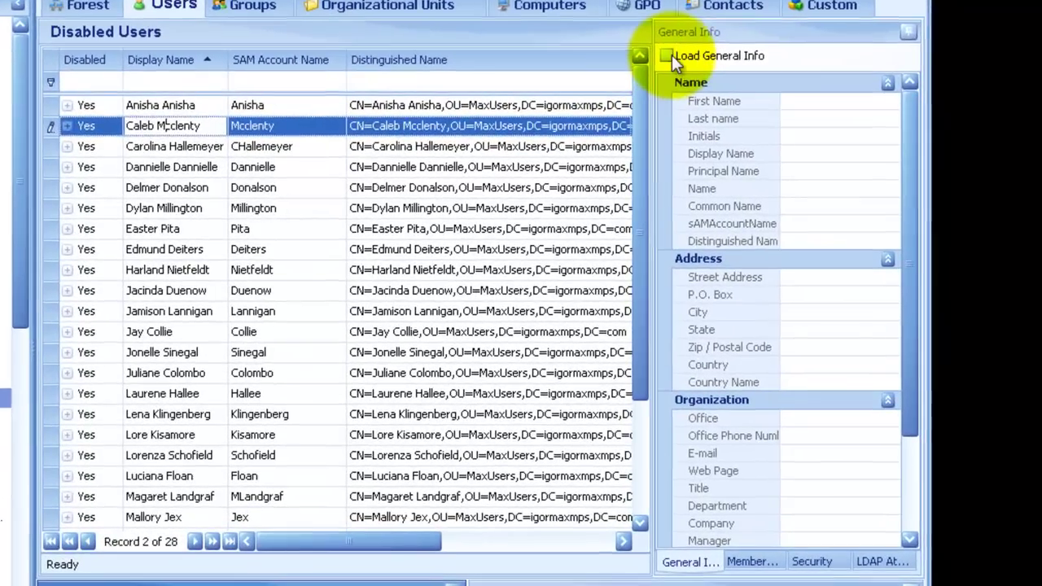
pyautogui.click(706, 79)
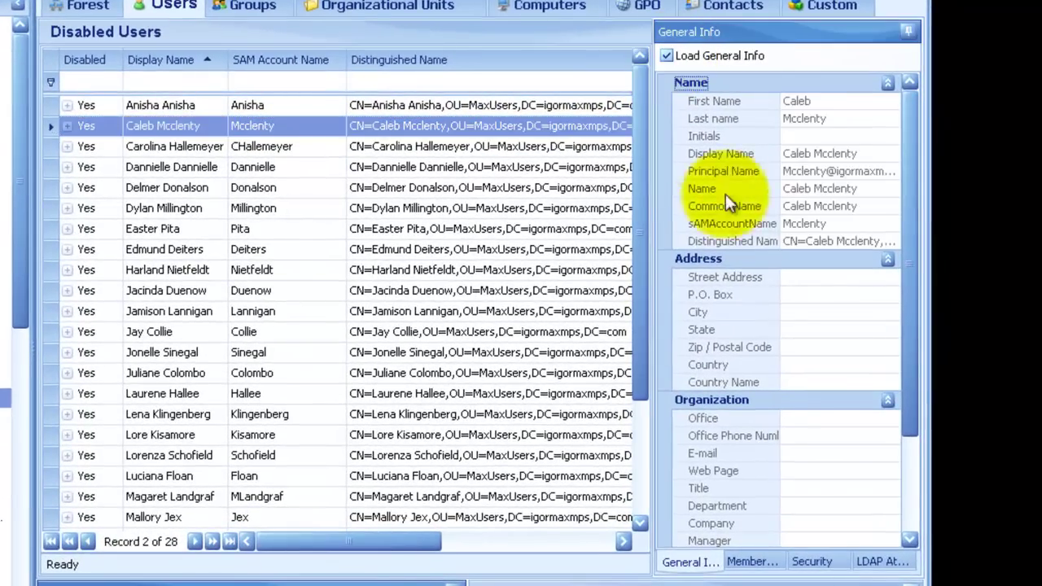
pyautogui.click(754, 561)
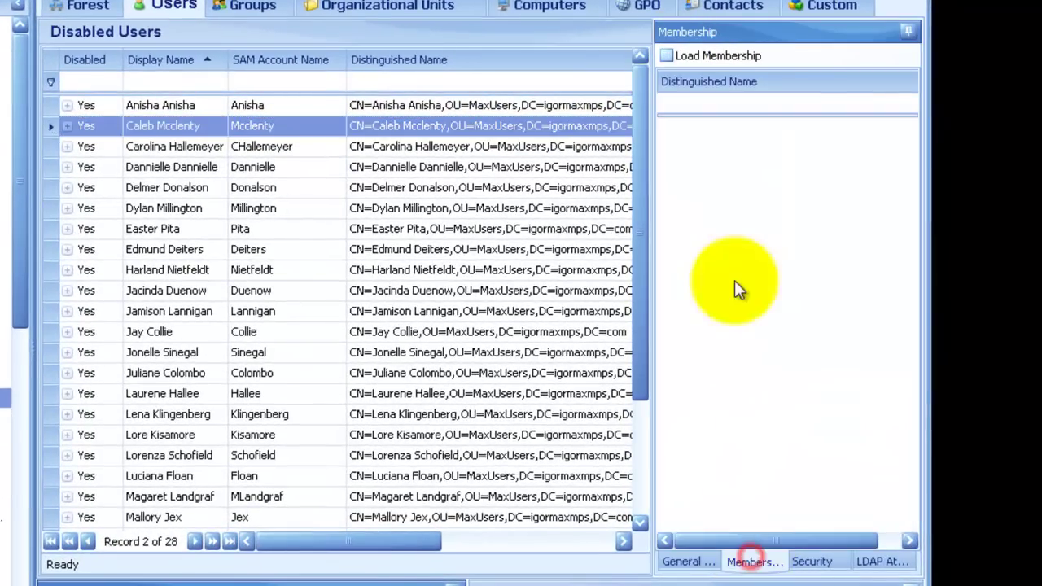
pyautogui.click(711, 57)
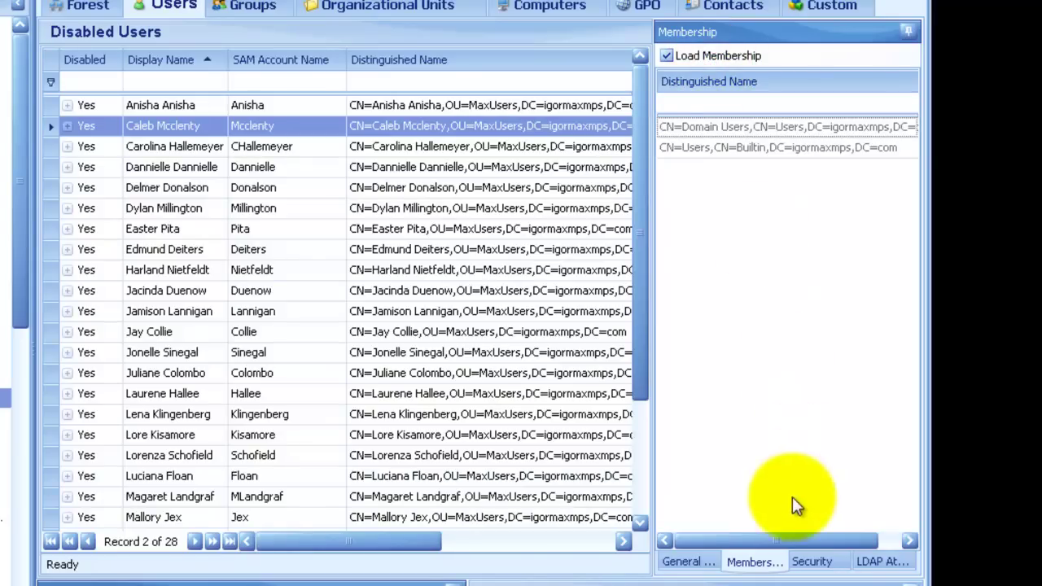
# Load the security details and the LDAP attributes for the selected user.
pyautogui.click(811, 562)
pyautogui.click(699, 59)
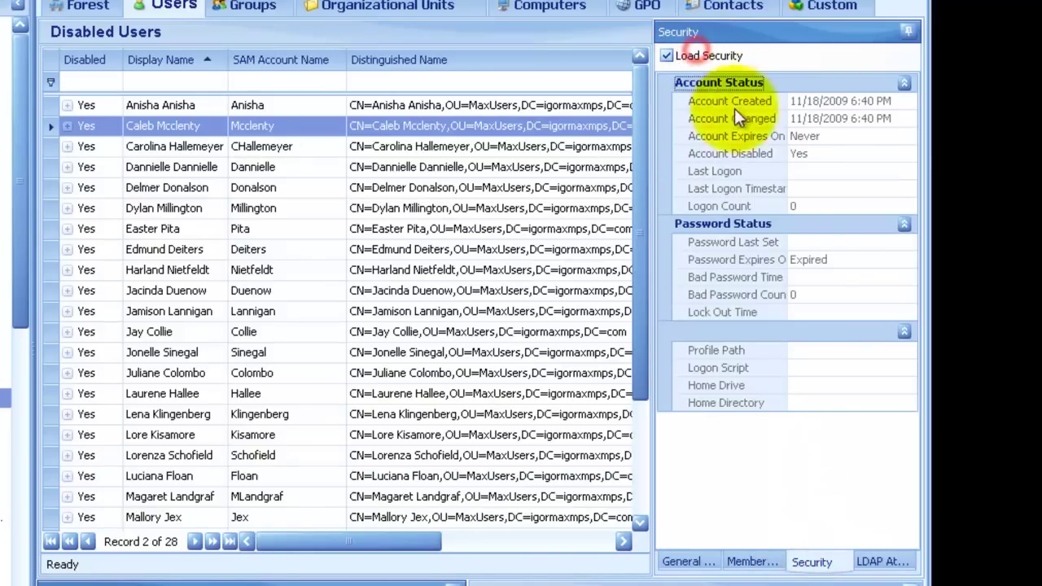
pyautogui.click(883, 562)
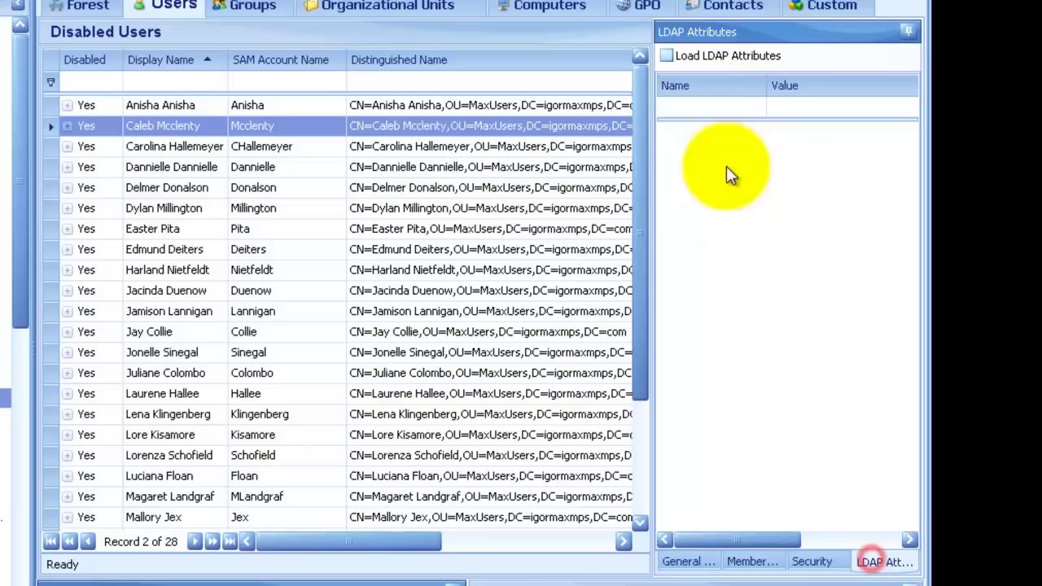
pyautogui.click(690, 55)
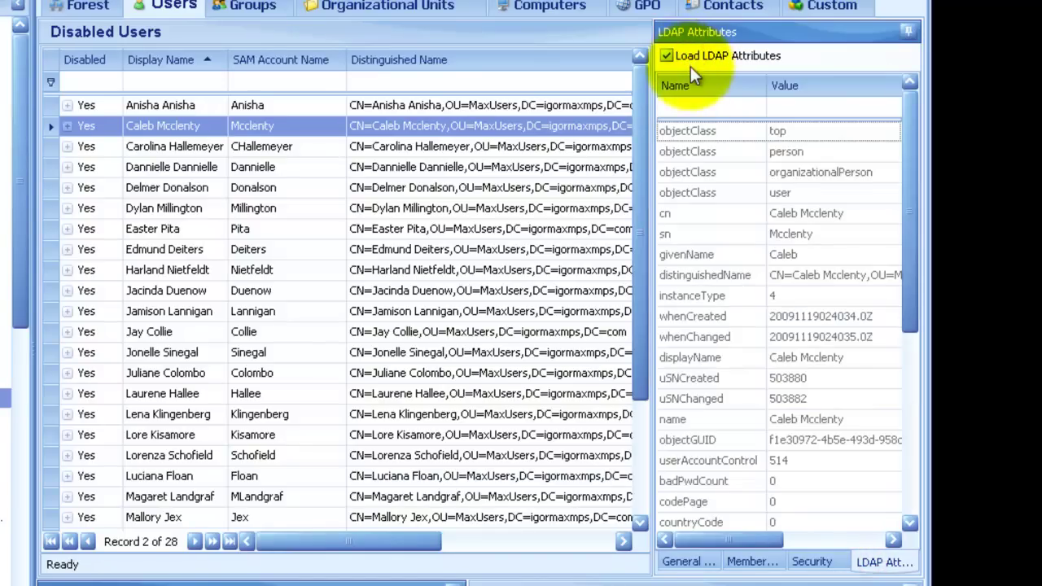
# Sort the LDAP attributes by name and view them for the users in the third to fifth rows.
pyautogui.click(692, 86)
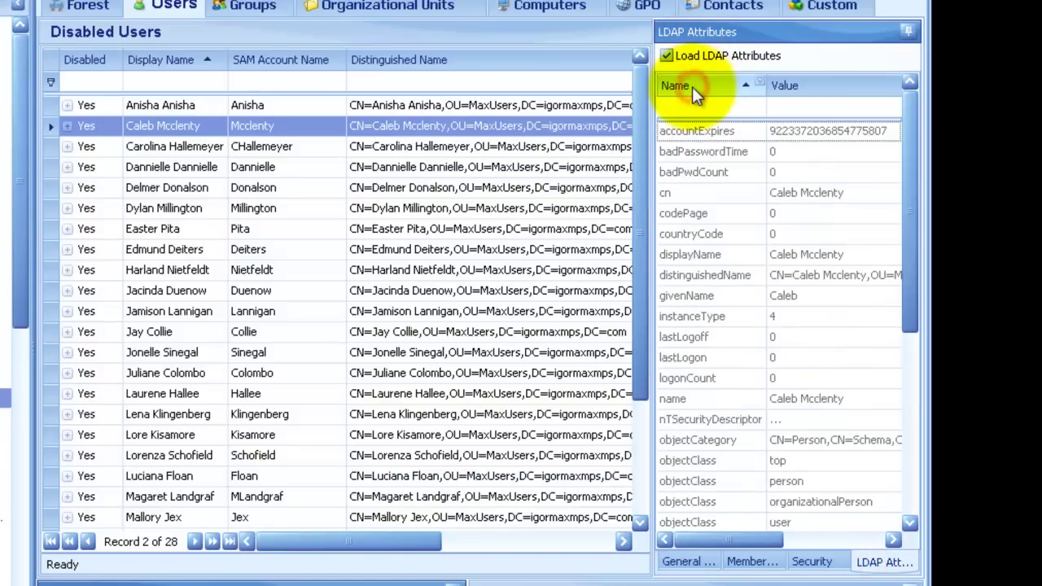
pyautogui.click(598, 145)
pyautogui.click(588, 167)
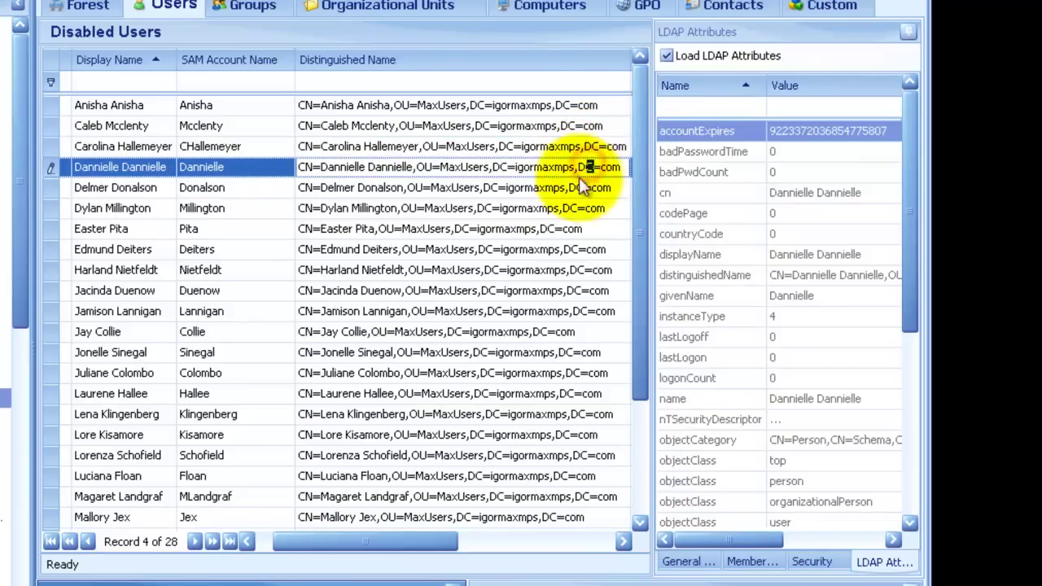
pyautogui.click(578, 187)
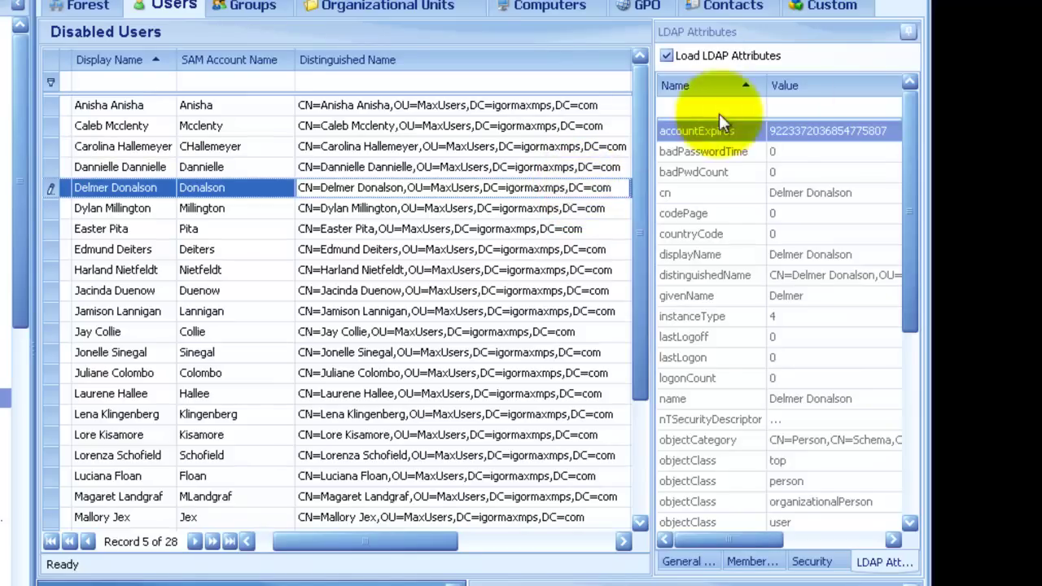
# Auto-hide the user details pane and collapse the User Reports list to widen the report grid.
pyautogui.click(908, 32)
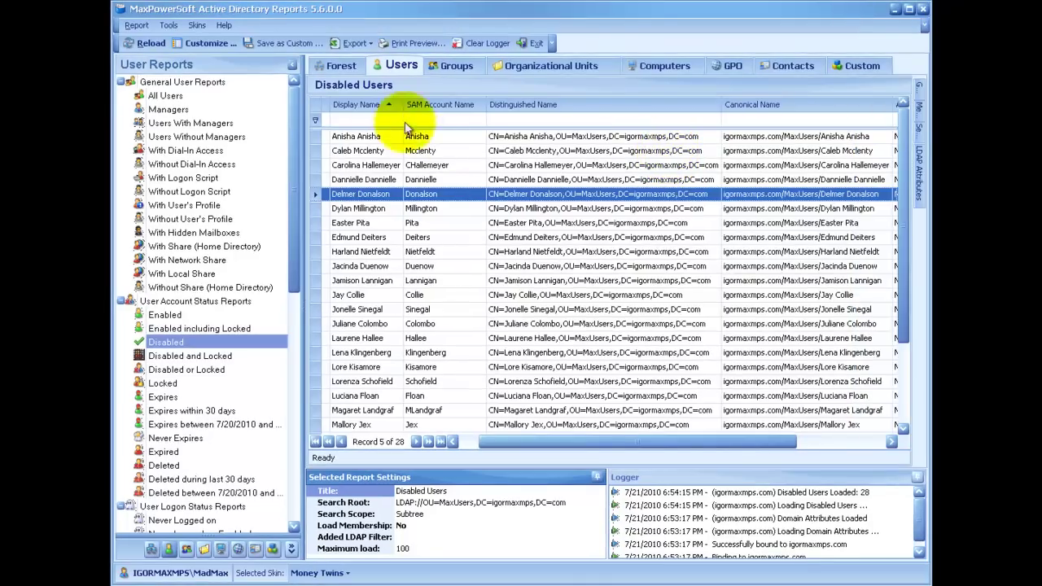
pyautogui.click(293, 64)
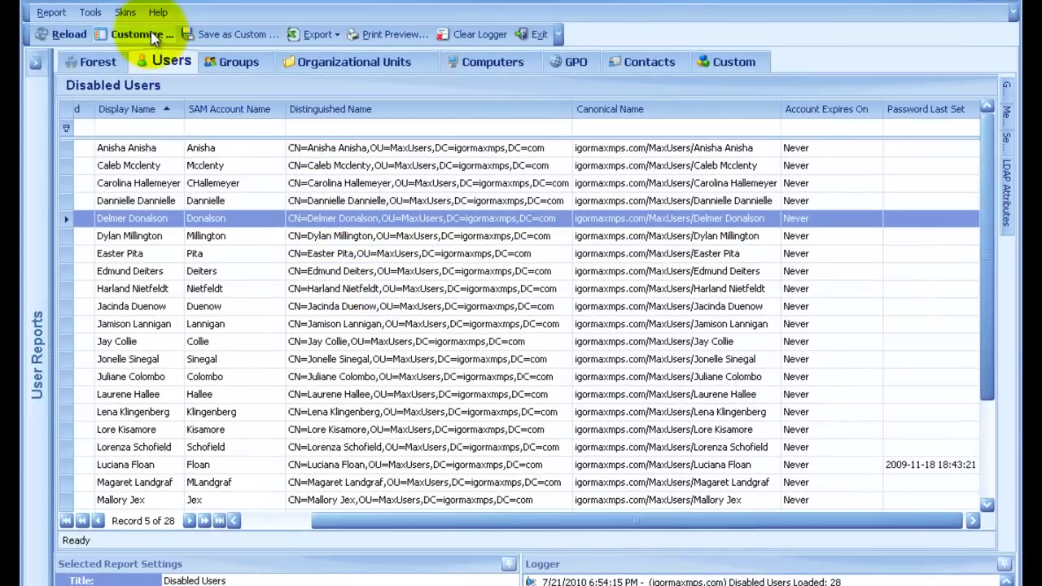
# Customize the Disabled Users report by adding an LDAP filter condition of Account Expires On Is not blank.
pyautogui.click(151, 35)
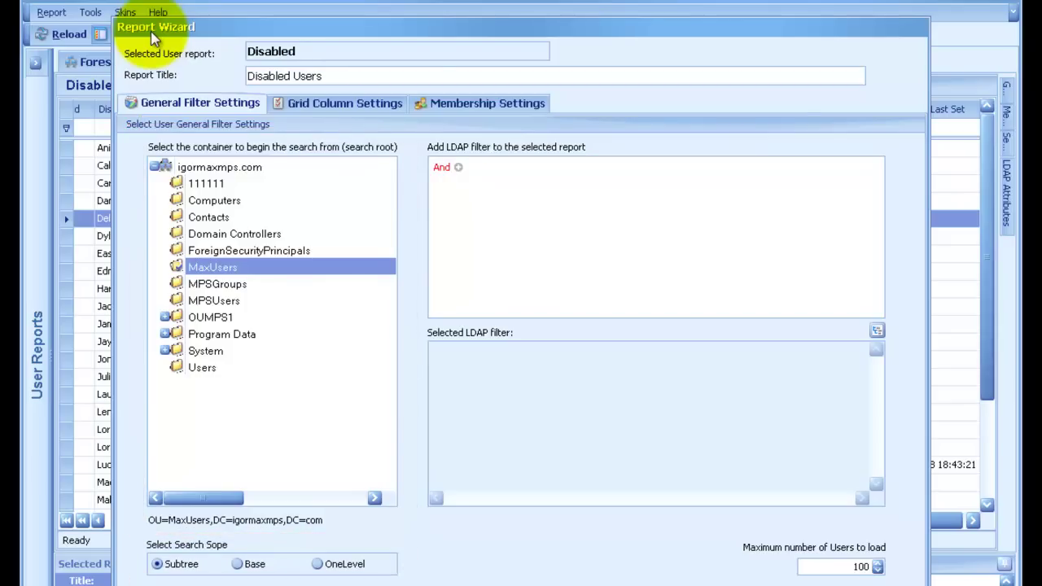
pyautogui.click(459, 168)
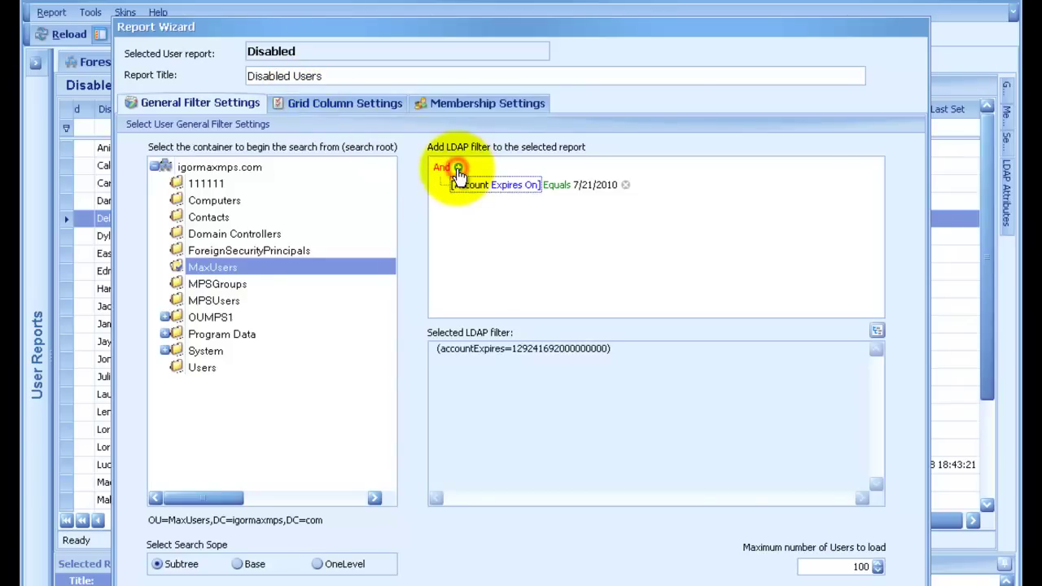
pyautogui.click(557, 185)
pyautogui.click(582, 331)
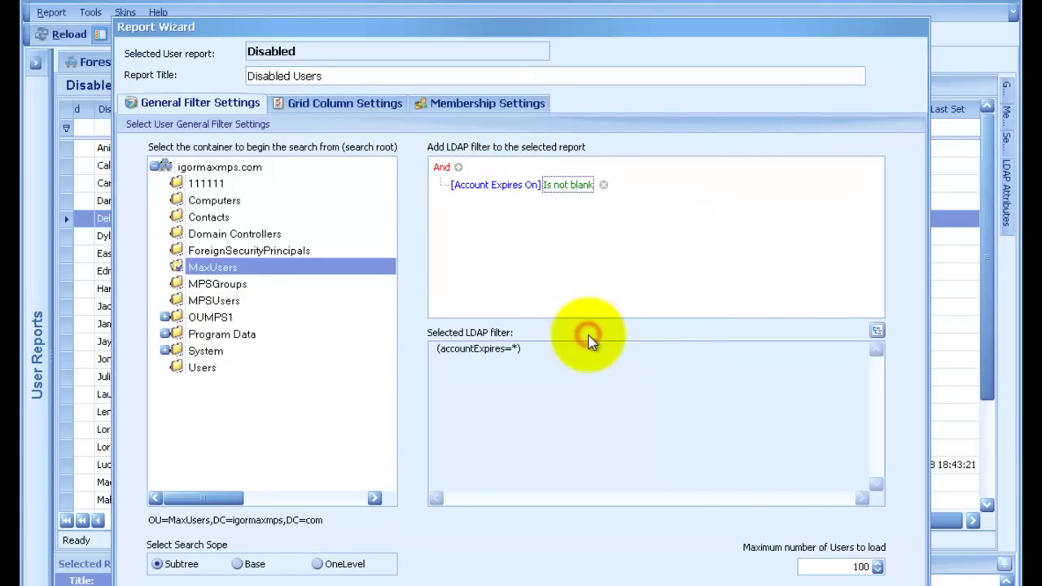
# Add a second LDAP filter condition to the report: Display Name Begins with j.
pyautogui.click(458, 167)
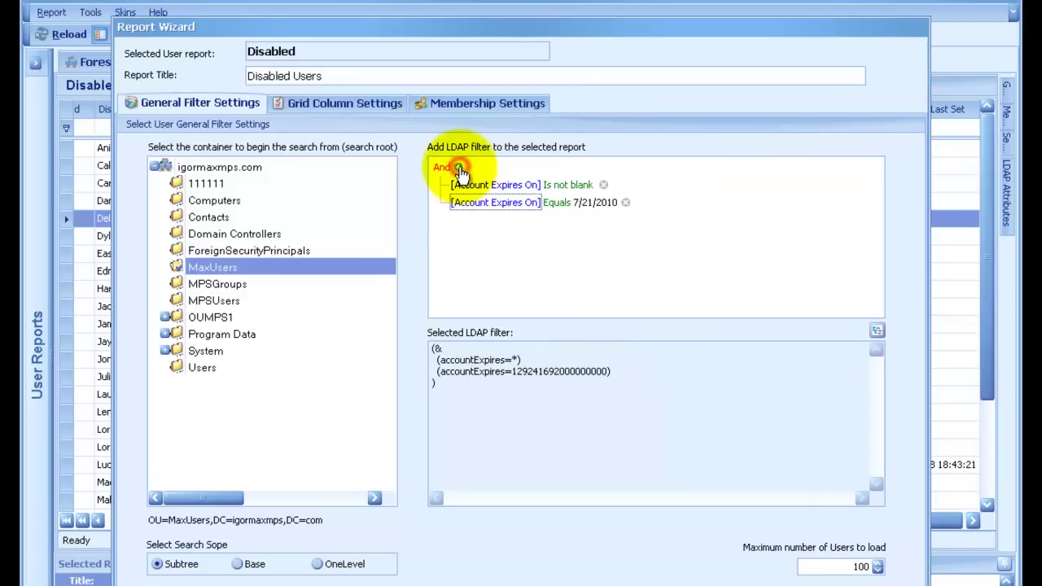
pyautogui.click(480, 204)
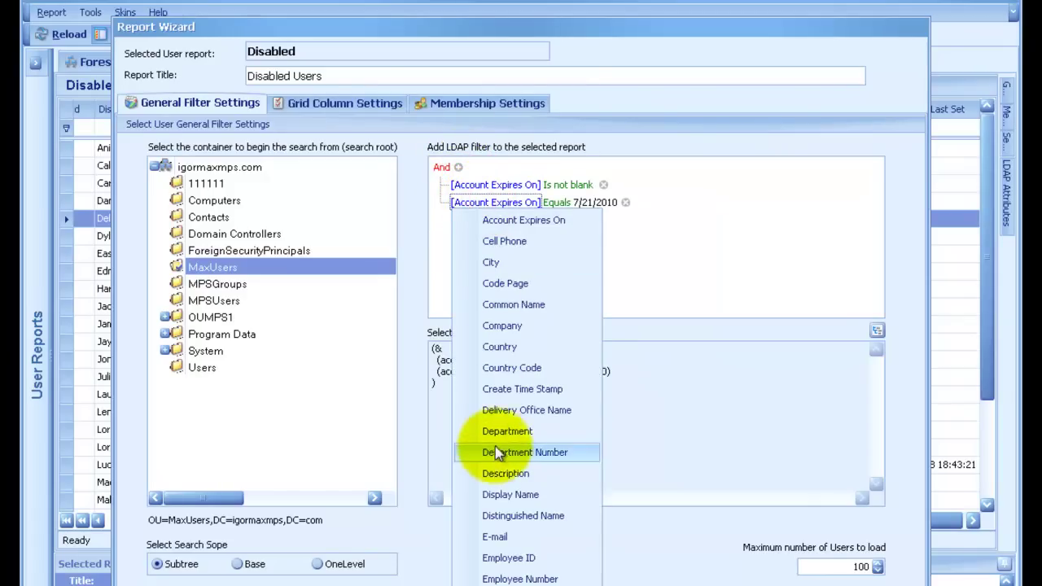
pyautogui.click(496, 492)
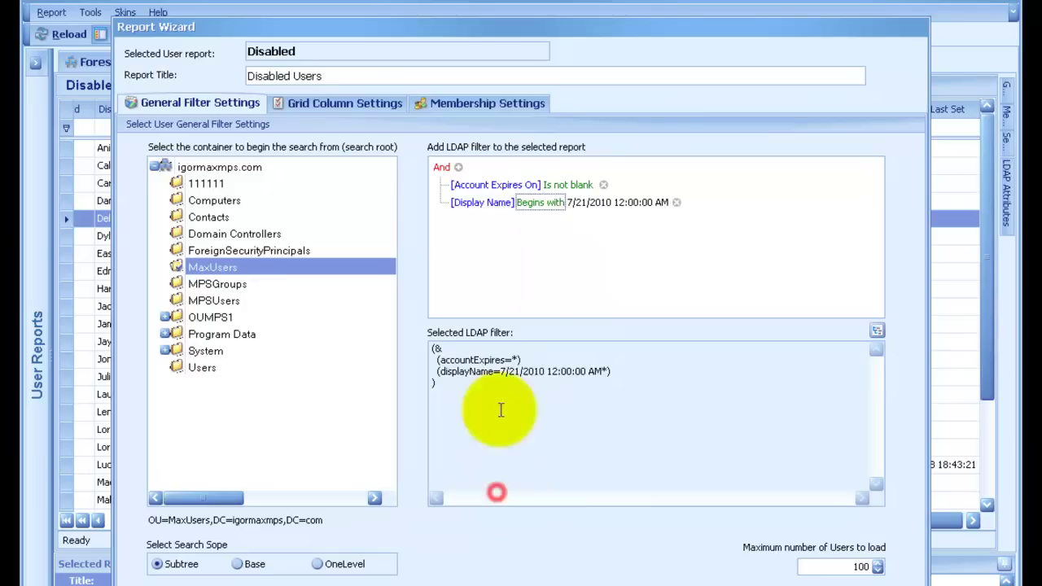
pyautogui.click(579, 201)
pyautogui.write('j')
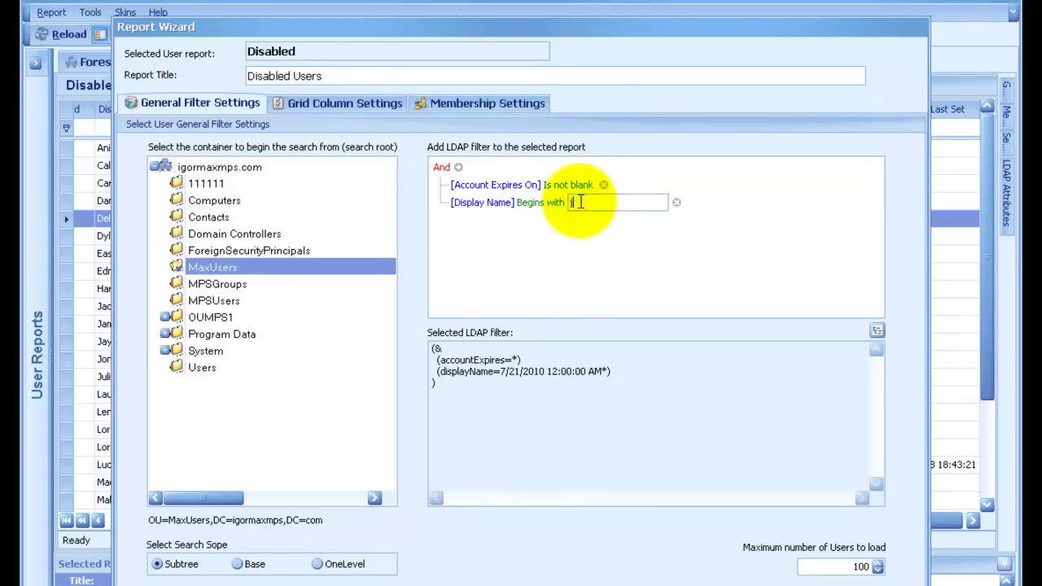
pyautogui.click(552, 232)
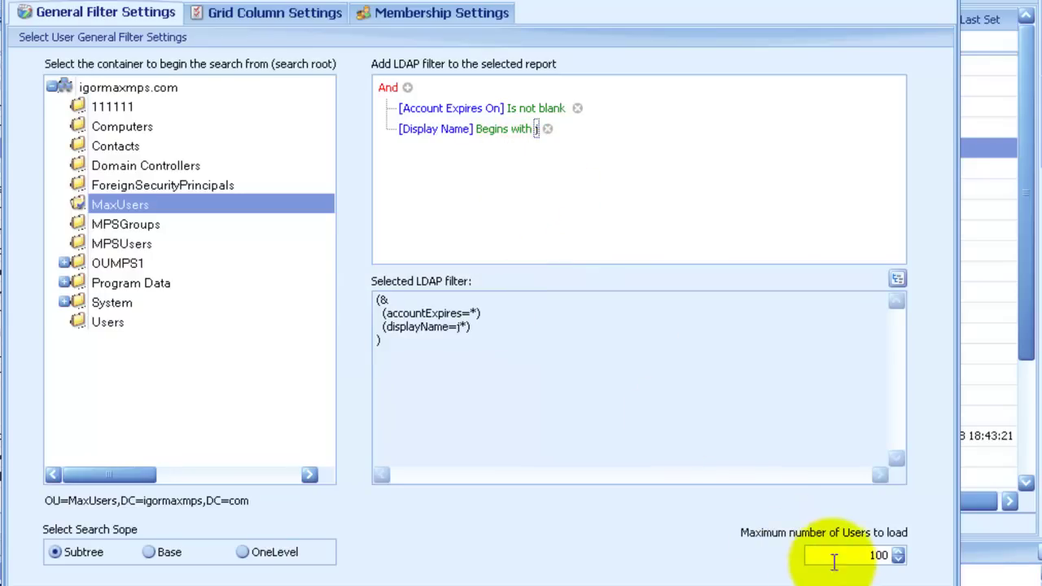
# Set the maximum number of users to load to 200.
pyautogui.moveTo(840, 559); pyautogui.dragTo(934, 562)
pyautogui.write('200')
pyautogui.click(643, 397)
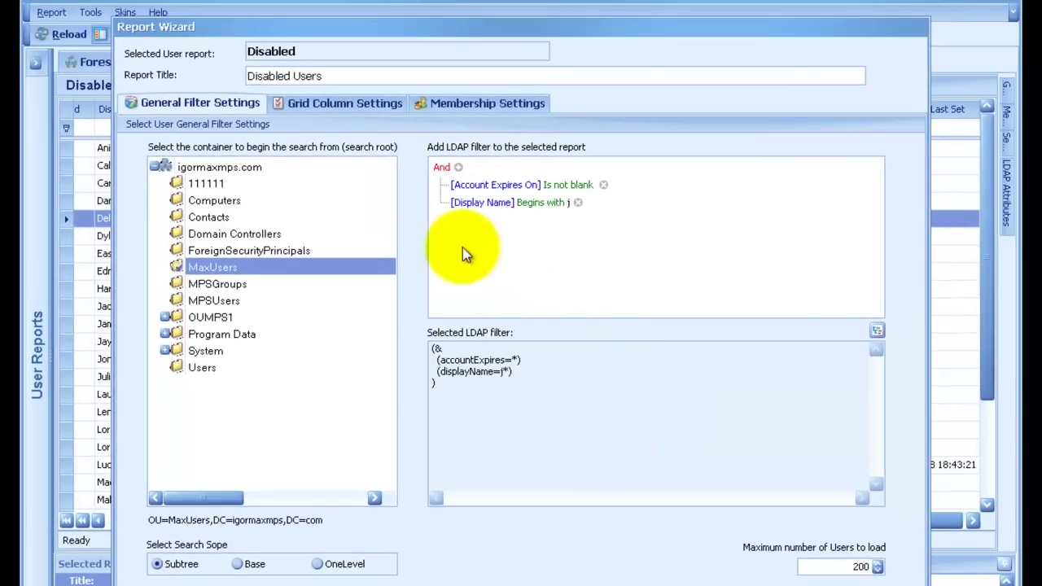
# Add the Category and Cell Phone columns to the report grid, and insert Common Name after SAM Account Name.
pyautogui.click(374, 110)
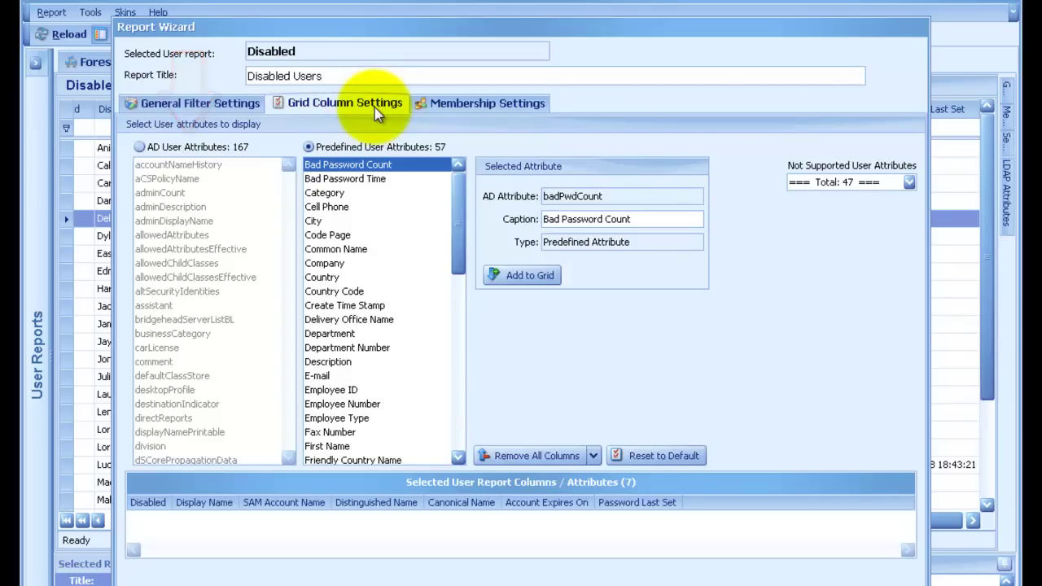
pyautogui.doubleClick(348, 193)
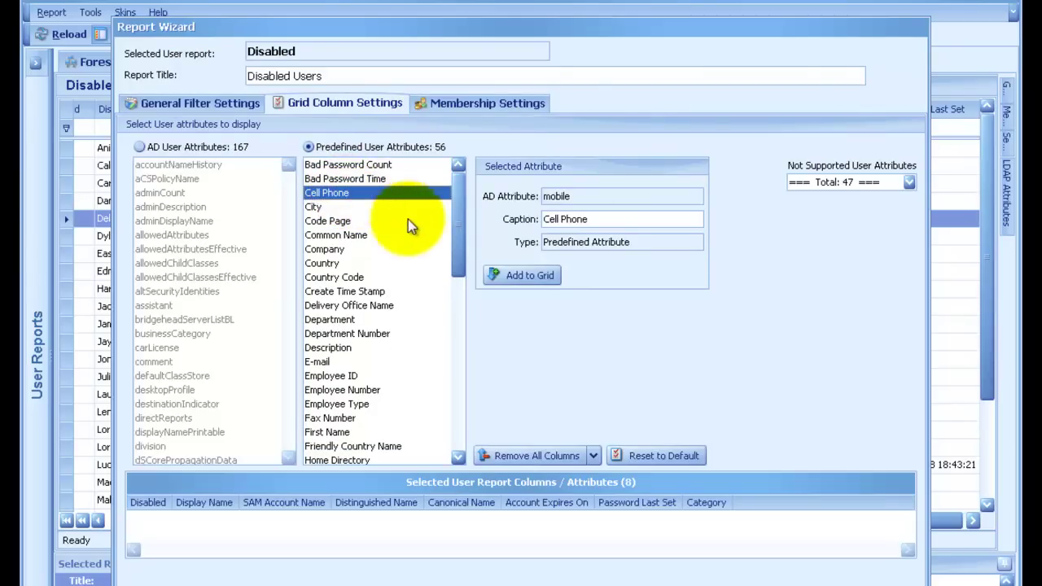
pyautogui.click(519, 276)
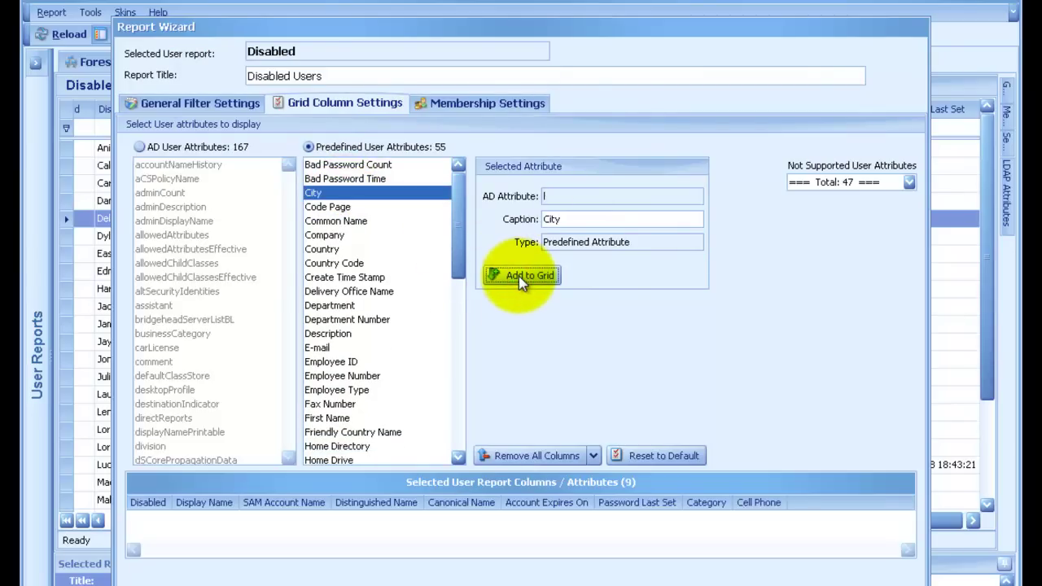
pyautogui.moveTo(354, 224); pyautogui.dragTo(404, 504)
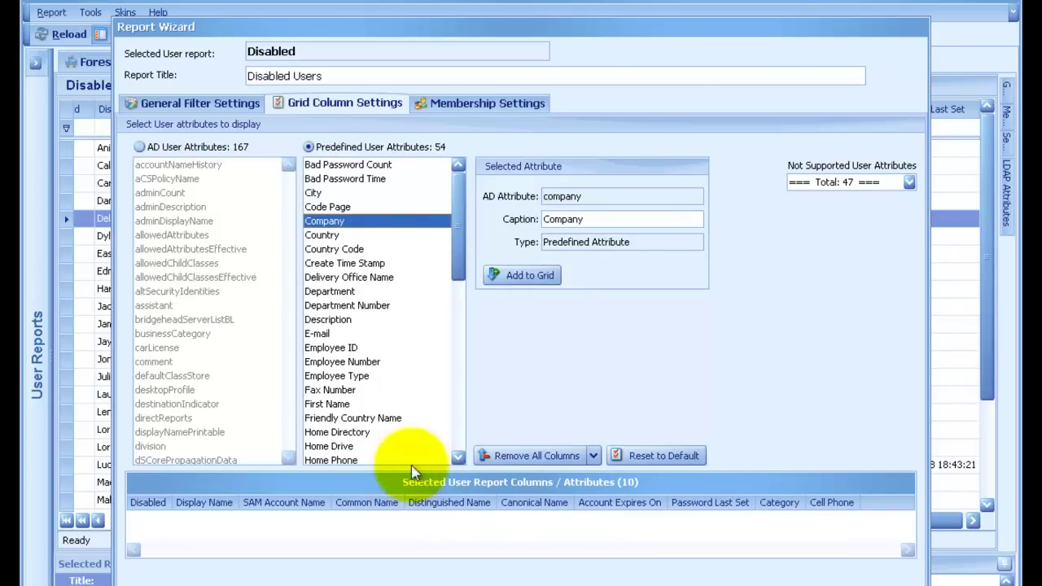
# Enable loading of user membership for all security groups including nested group membership.
pyautogui.click(462, 108)
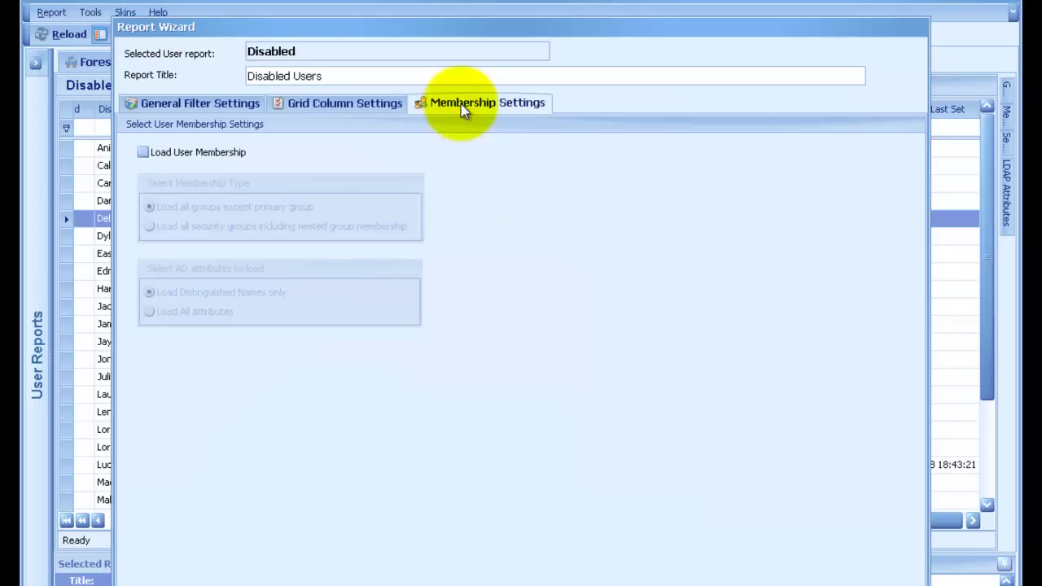
pyautogui.click(224, 154)
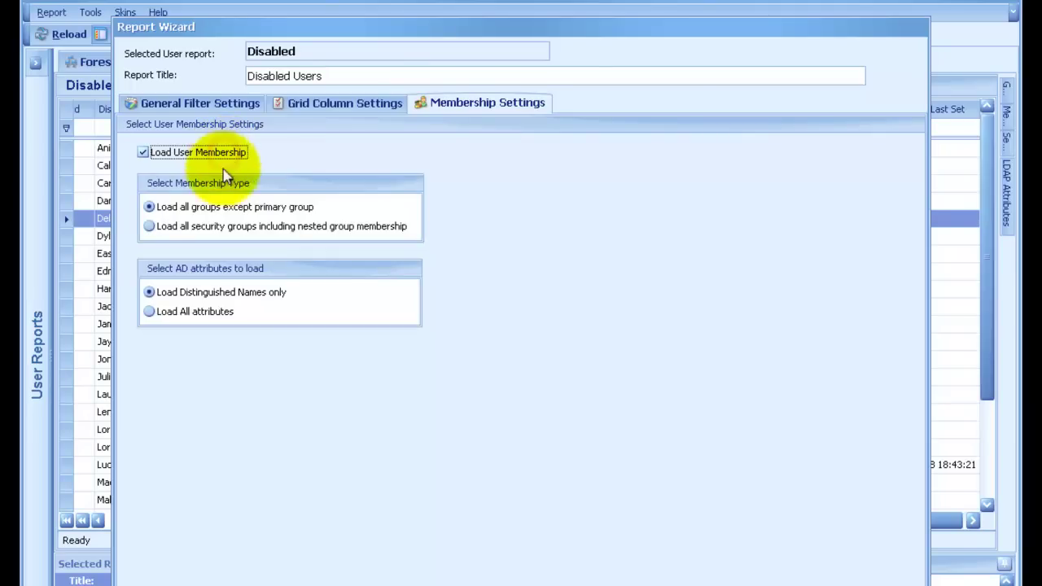
pyautogui.click(218, 228)
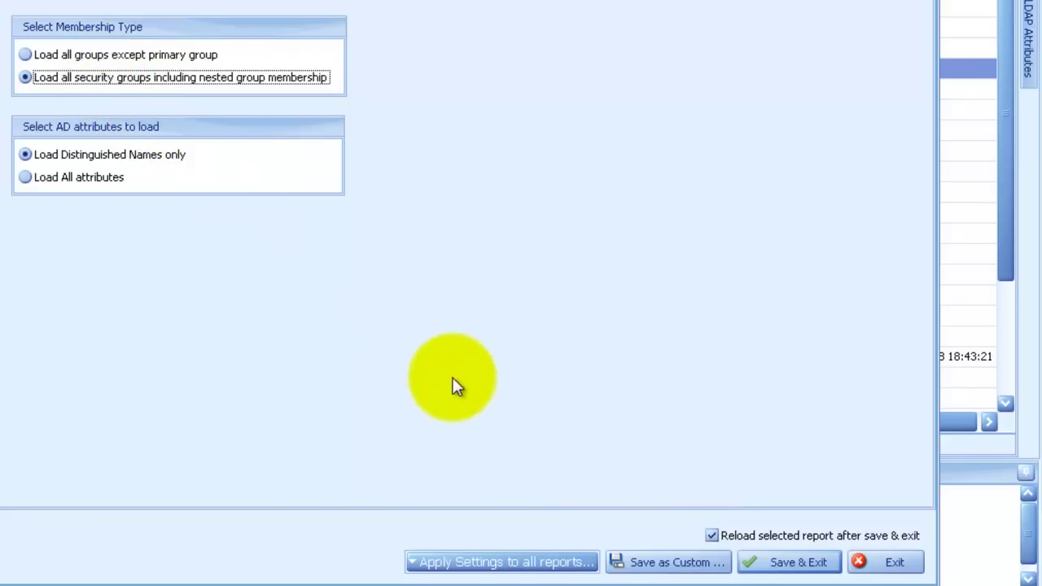
# Apply all three settings groups to all User reports in the current domain, and save this report as custom report Disabled for that domain.
pyautogui.click(510, 563)
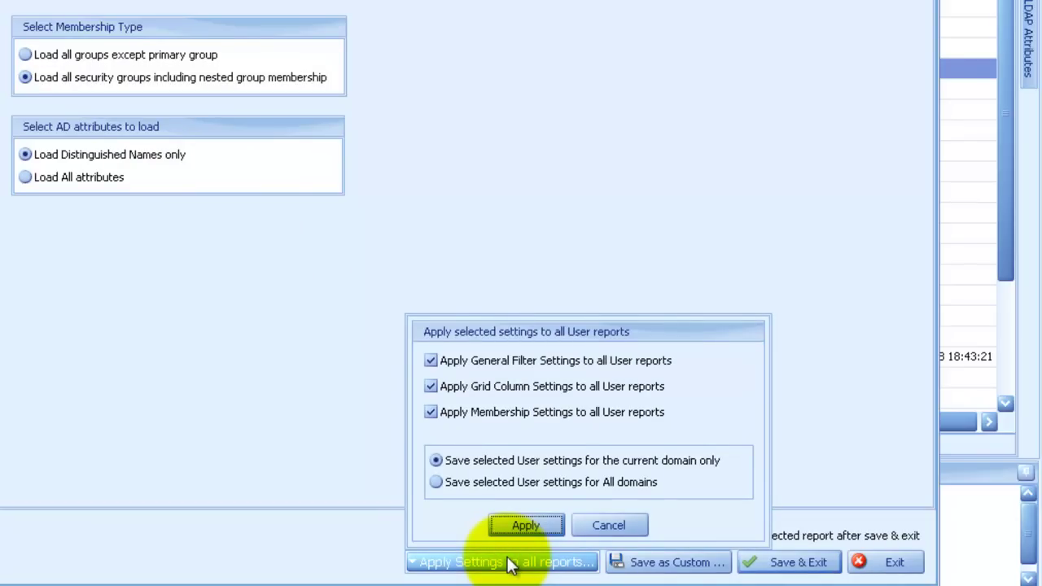
pyautogui.click(538, 524)
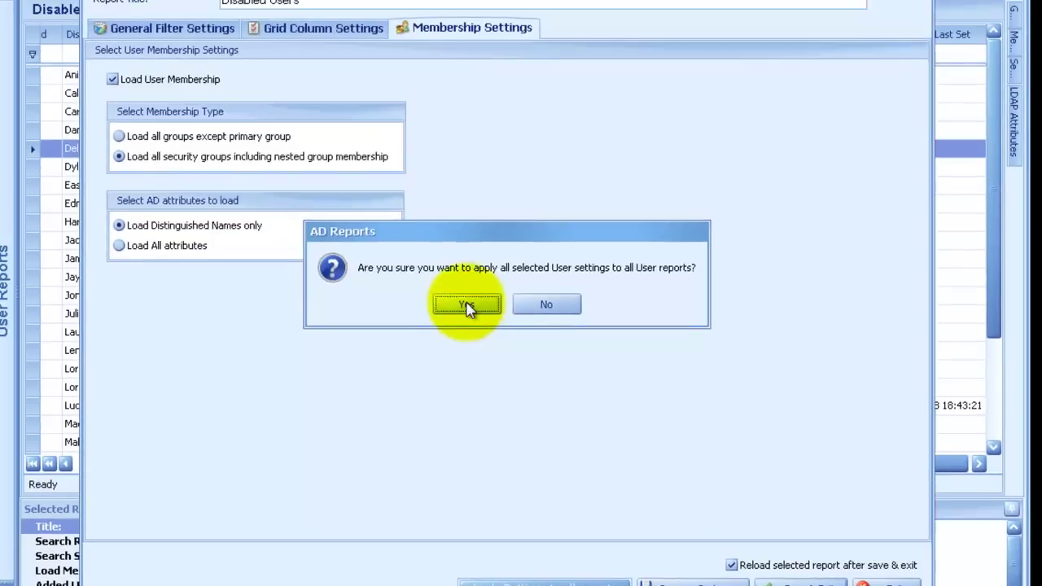
pyautogui.click(415, 243)
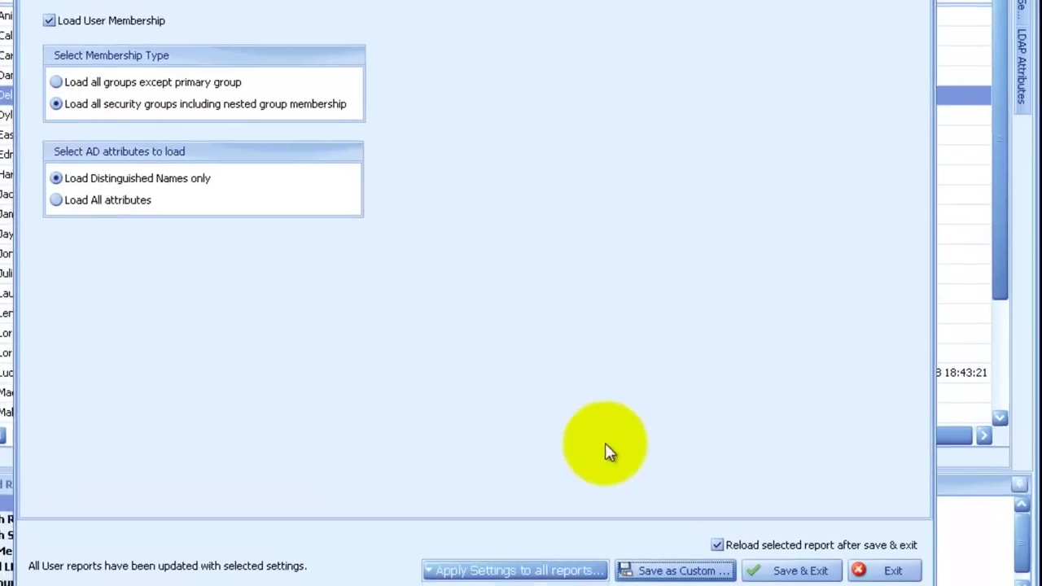
pyautogui.click(643, 570)
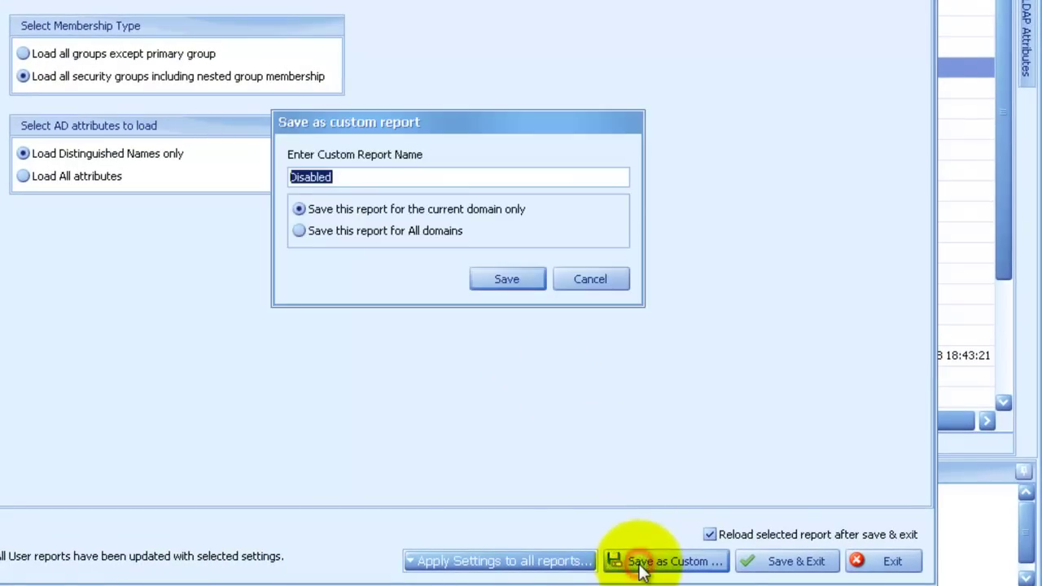
pyautogui.click(517, 277)
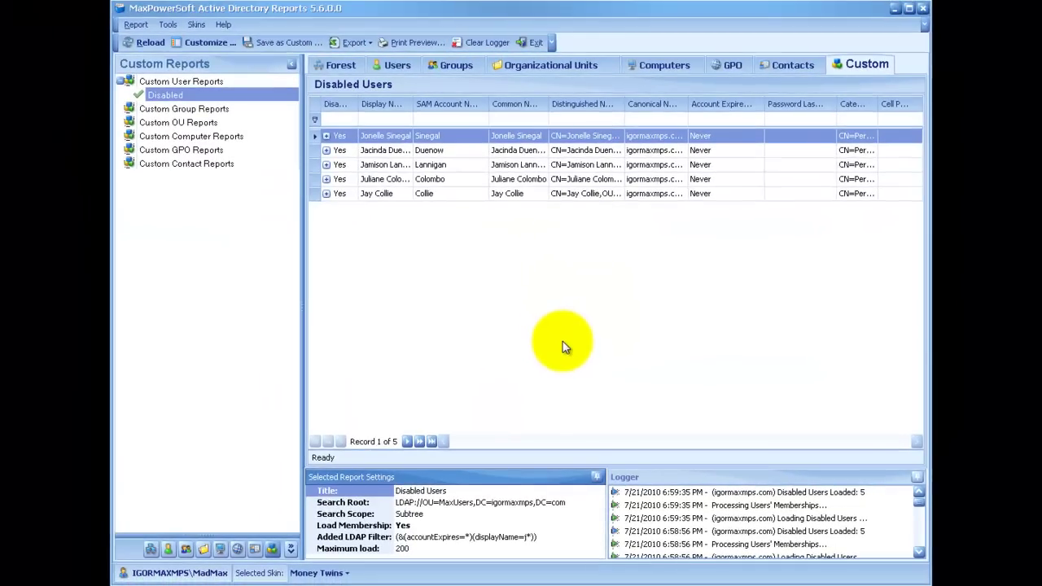
# View the export formats available for the custom Disabled Users report.
pyautogui.click(366, 42)
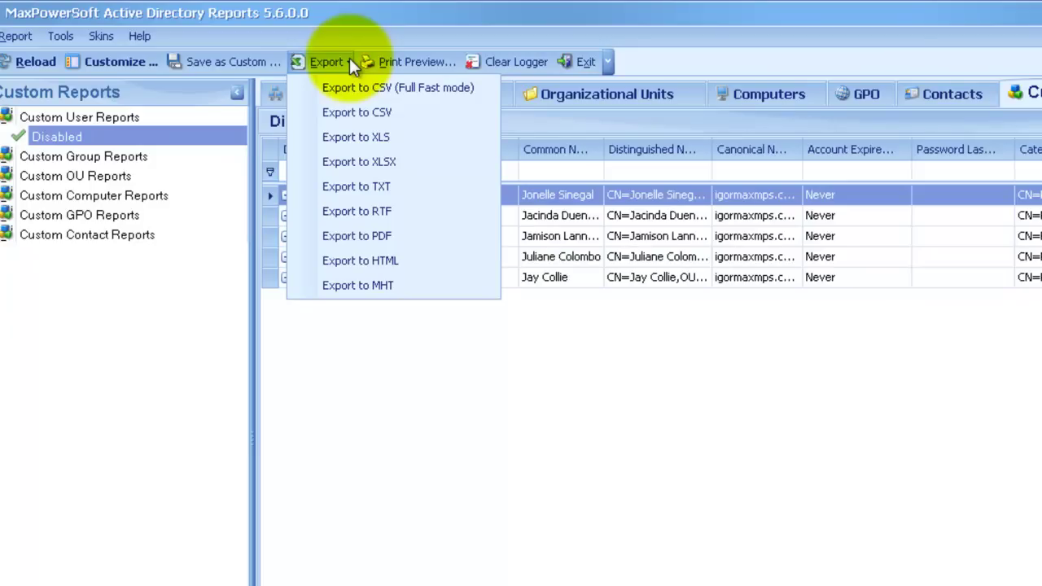
pyautogui.click(349, 57)
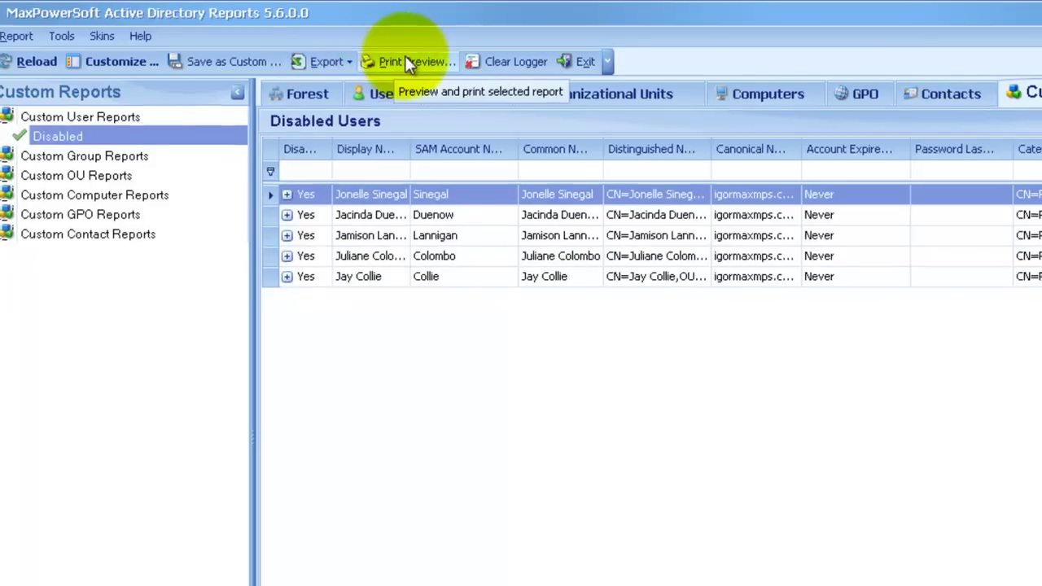
# Open the report's print preview in an enlarged window and look through its print options without changing them.
pyautogui.click(403, 57)
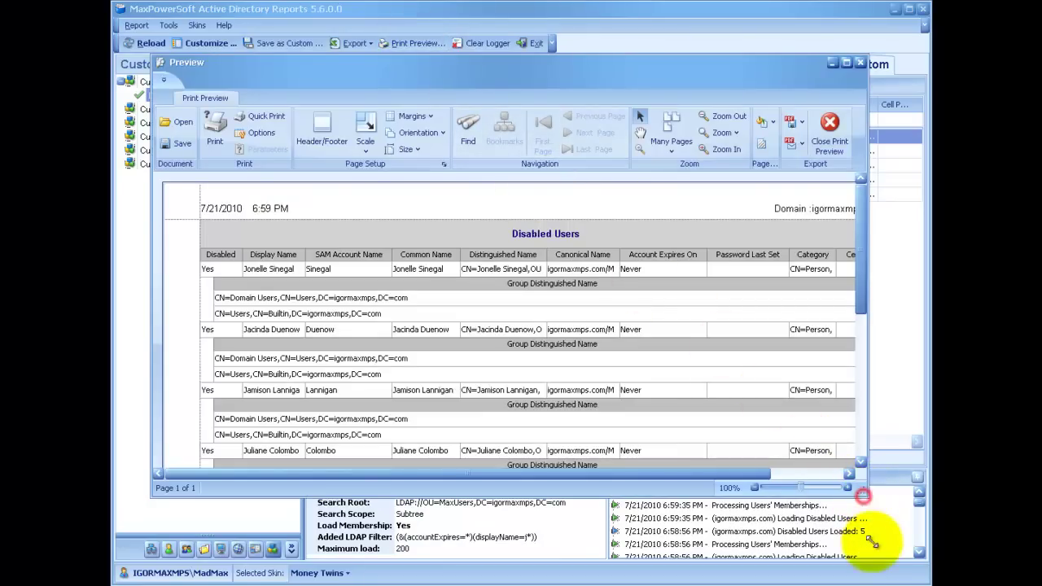
pyautogui.moveTo(887, 556); pyautogui.dragTo(893, 558)
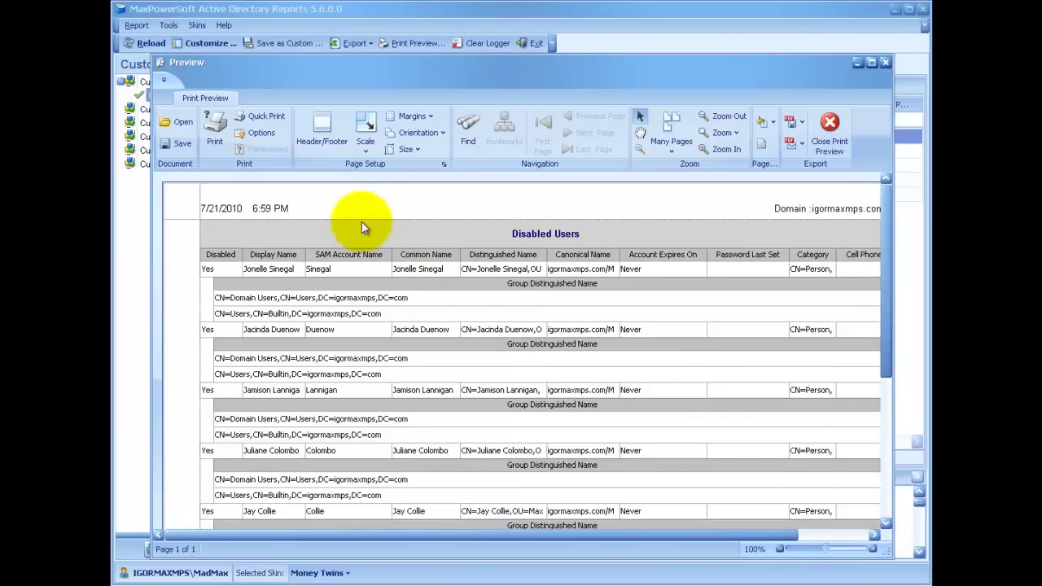
pyautogui.click(257, 134)
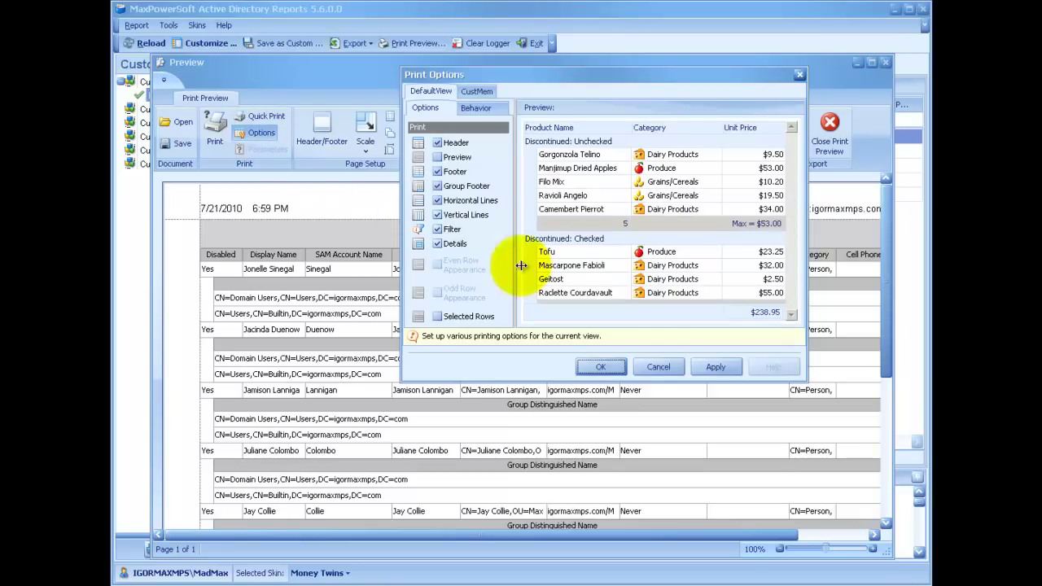
pyautogui.click(658, 367)
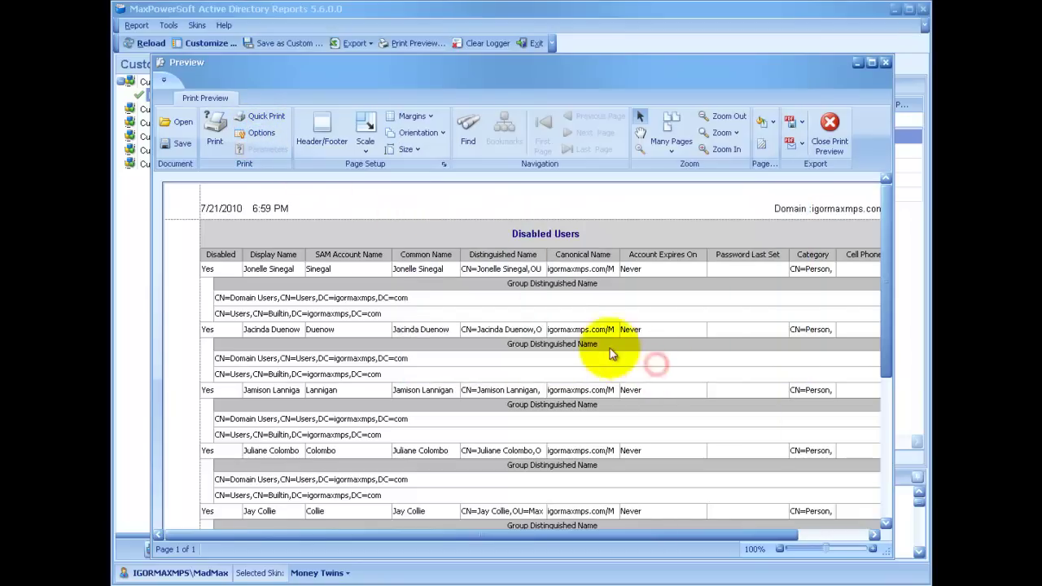
# Add the text "My custom header" to the centre section of the printed report's header.
pyautogui.click(319, 127)
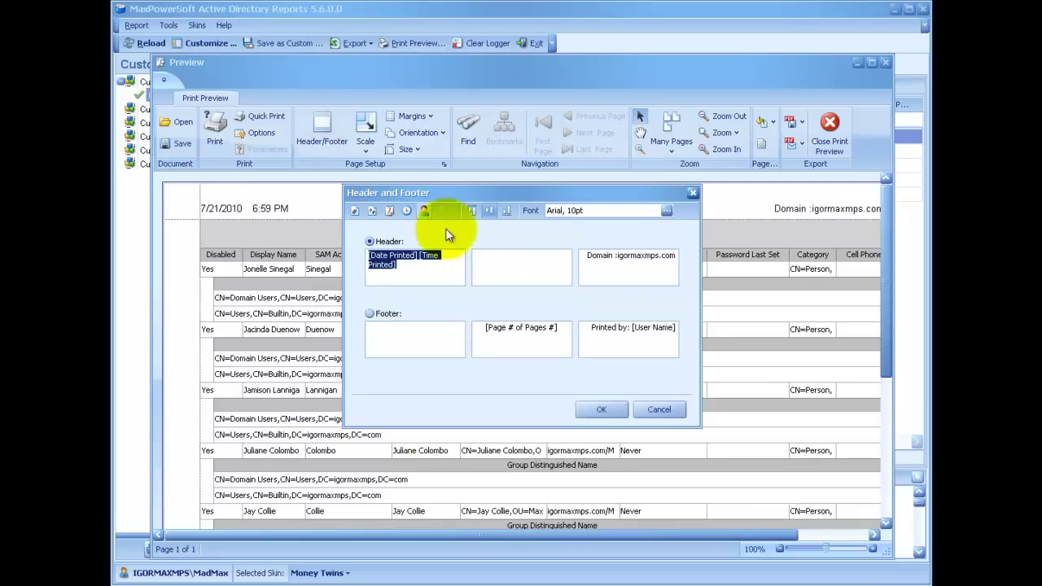
pyautogui.click(494, 276)
pyautogui.write('My ')
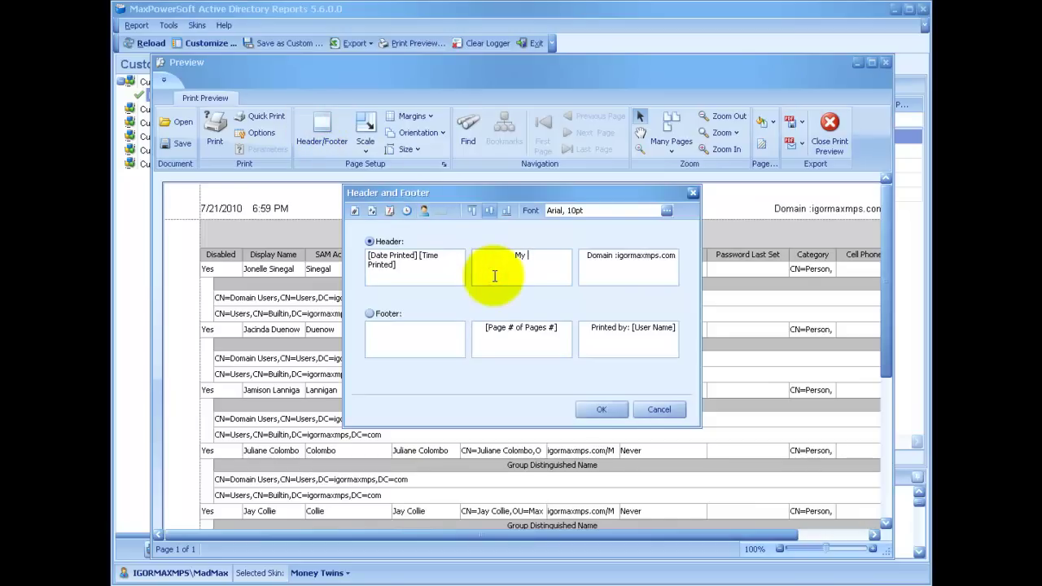
pyautogui.write('custom header')
pyautogui.click(599, 408)
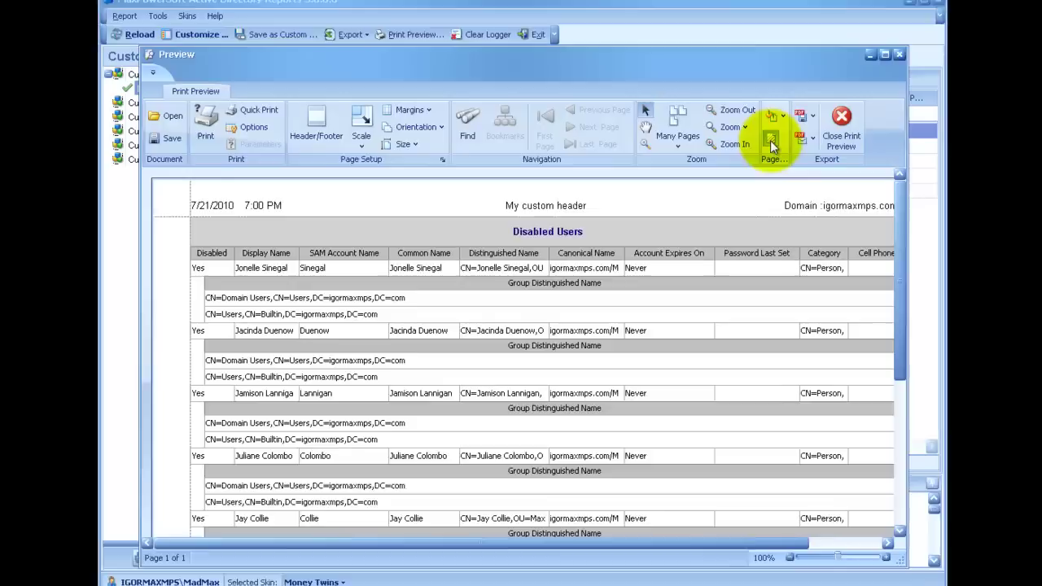
# Add the text watermark CONFIDENTIAL in front of the content on all pages of the print preview.
pyautogui.click(770, 140)
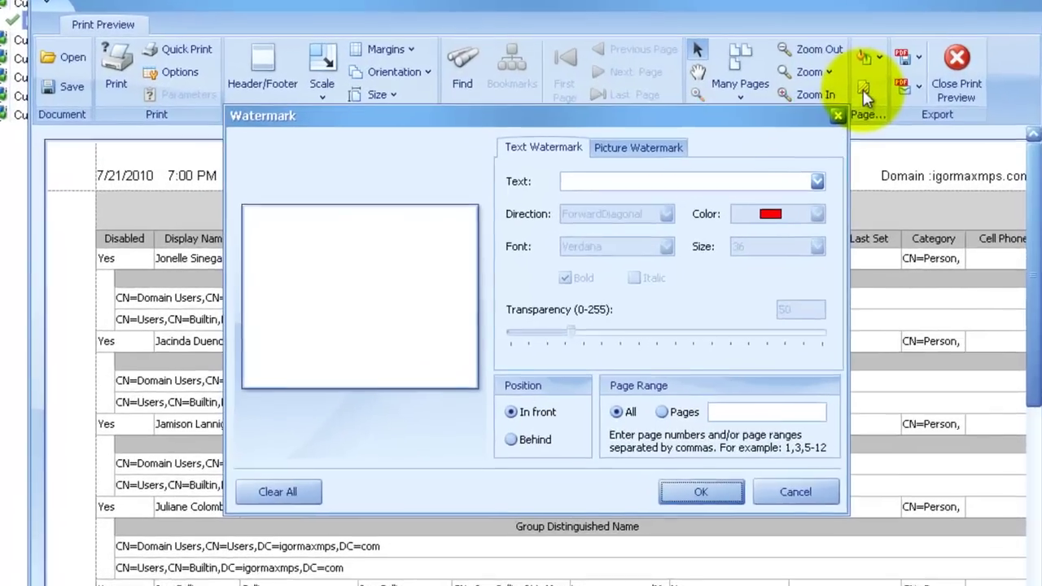
pyautogui.click(749, 171)
pyautogui.write('CONFIDENTIAL')
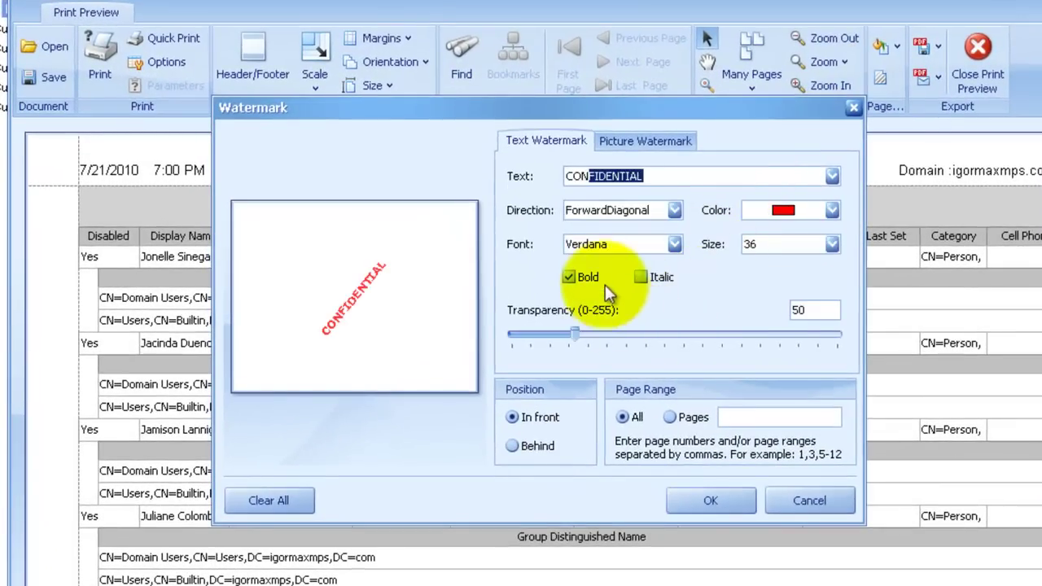
pyautogui.click(689, 500)
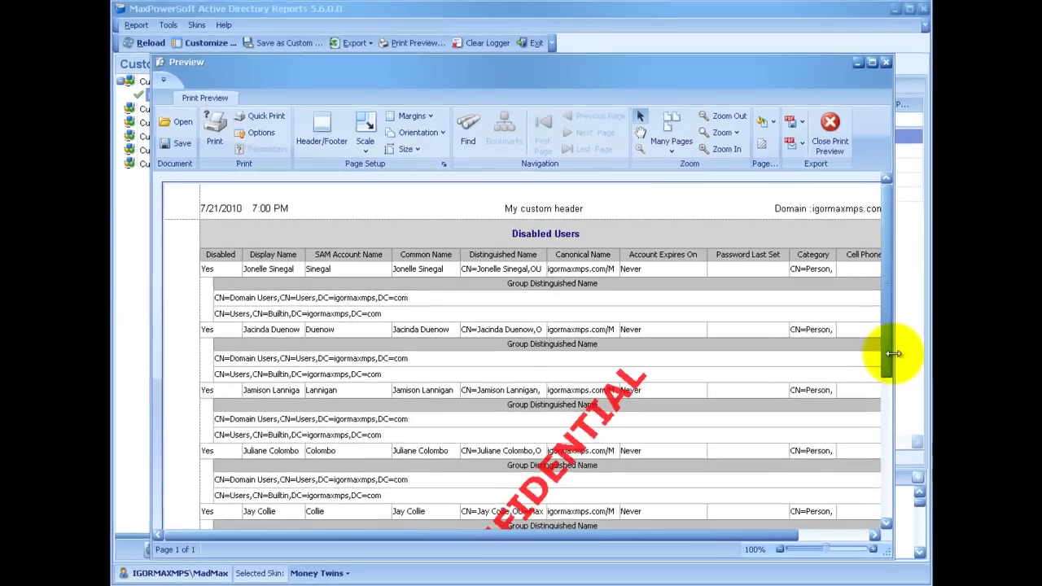
pyautogui.moveTo(972, 374); pyautogui.dragTo(969, 411)
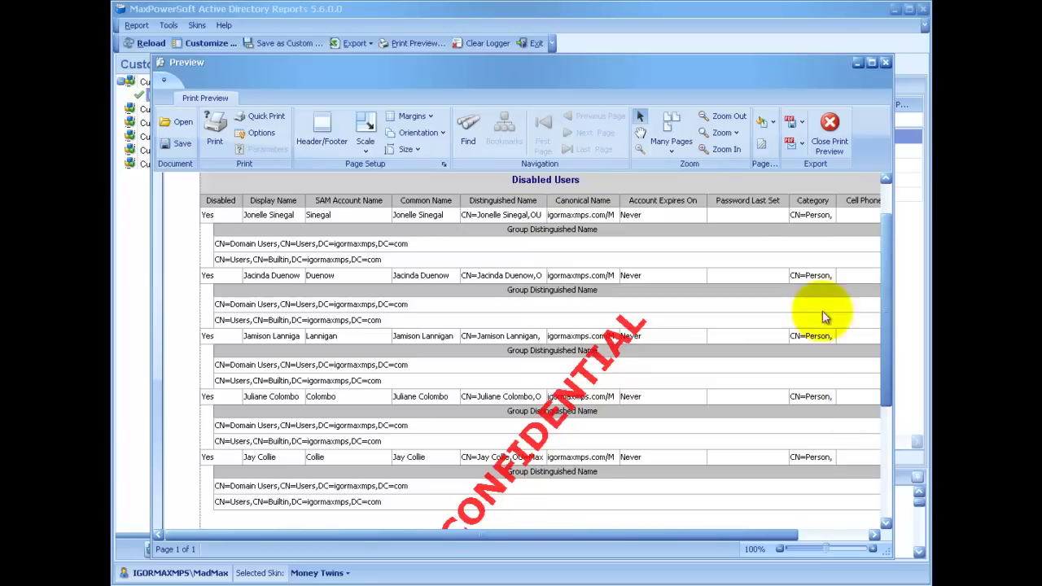
# View the file formats the previewed report can be exported to, and close the print preview.
pyautogui.click(804, 123)
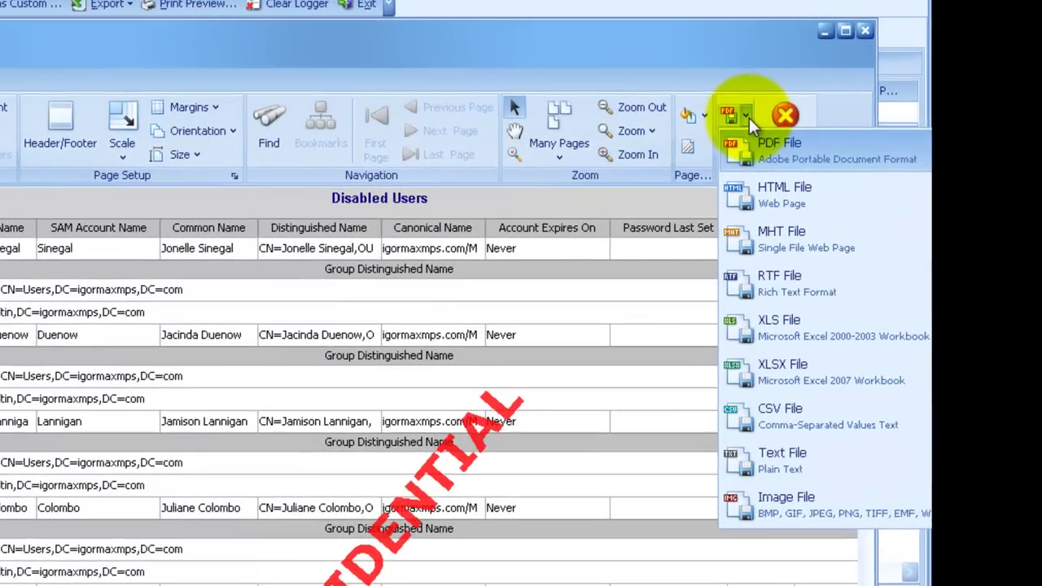
pyautogui.click(749, 118)
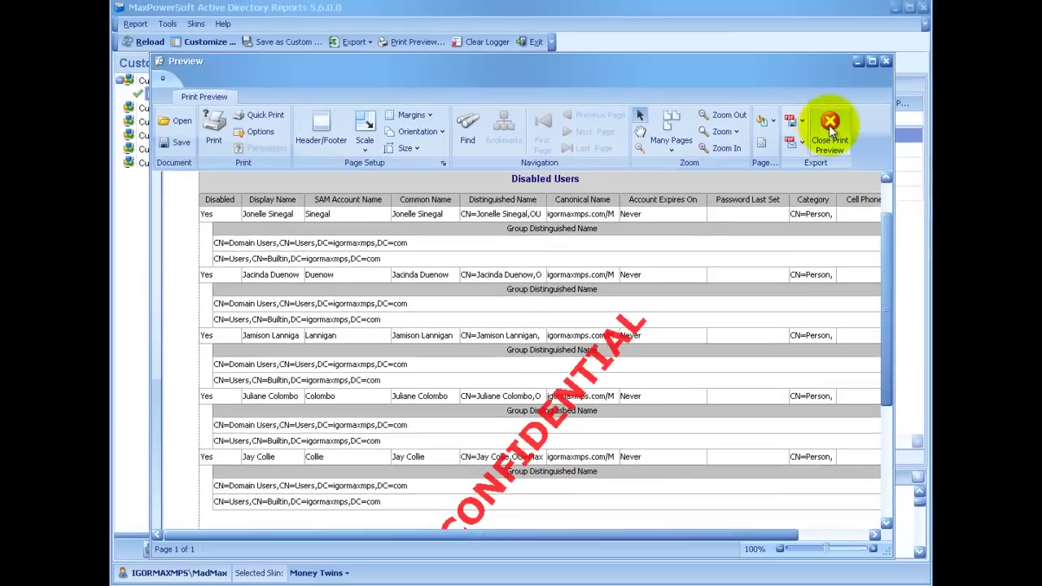
pyautogui.click(829, 123)
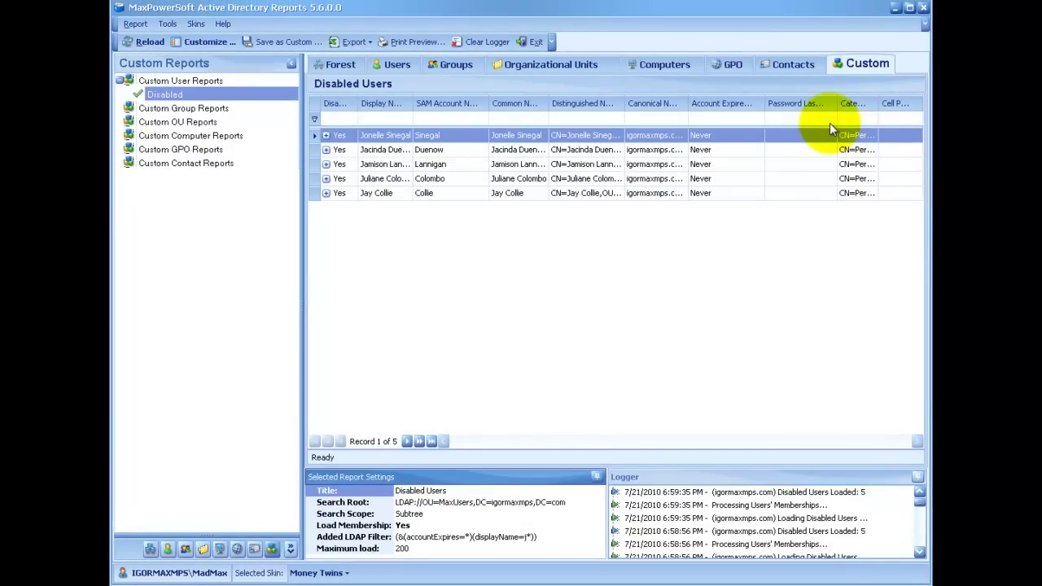